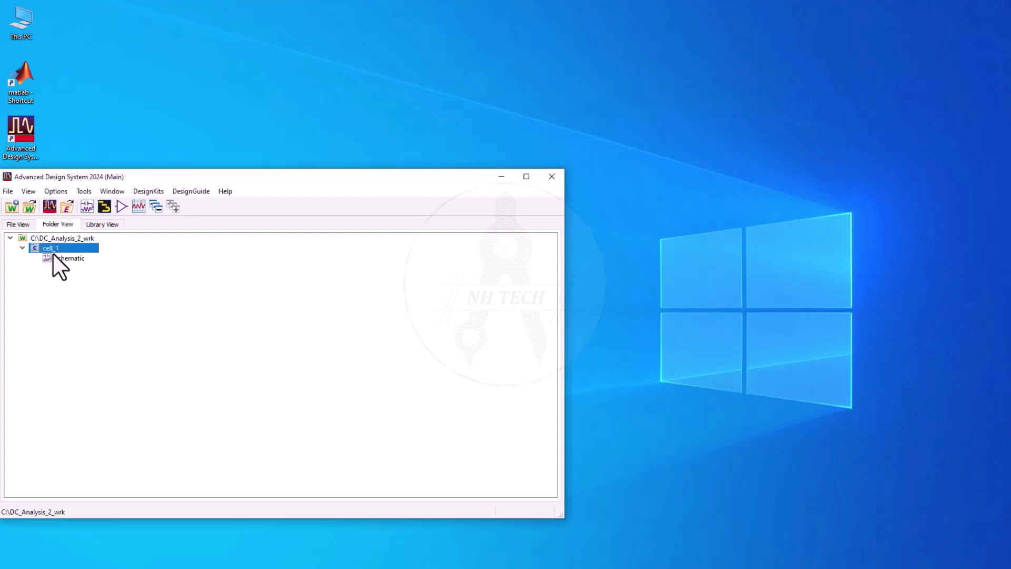
Open the empty cell_1 schematic in DC_Analysis_2_wrk from the Folder View
double_click(61, 261)
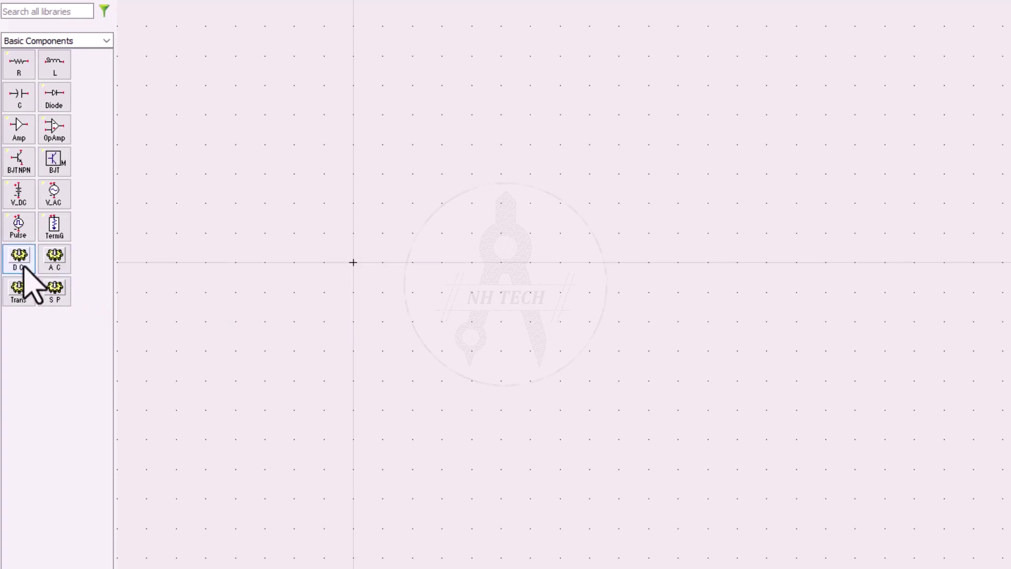
Place the DC simulation controller DC1 and the BJT model BJTM1
left_click(20, 258)
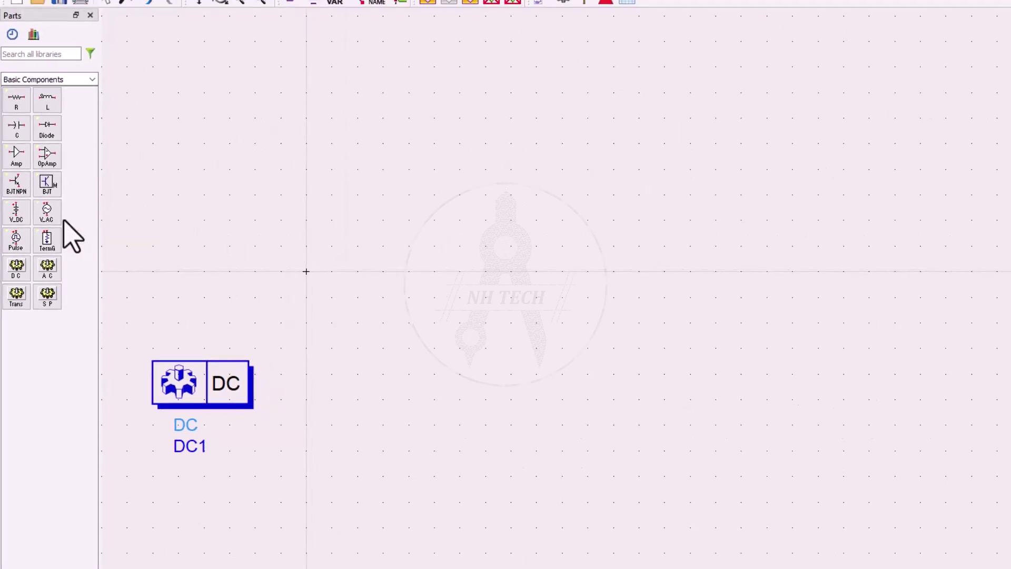
left_click(46, 187)
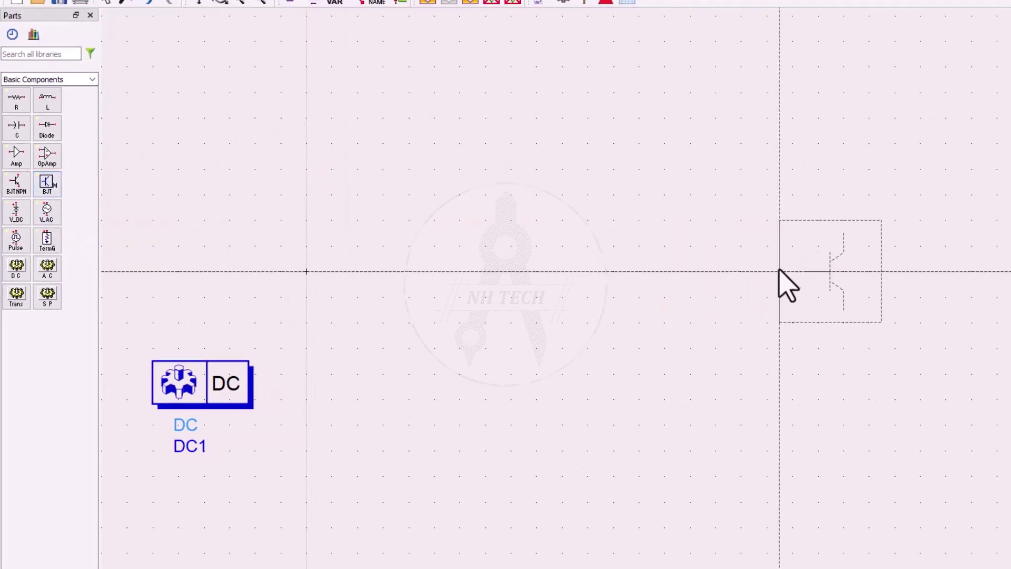
left_click(781, 262)
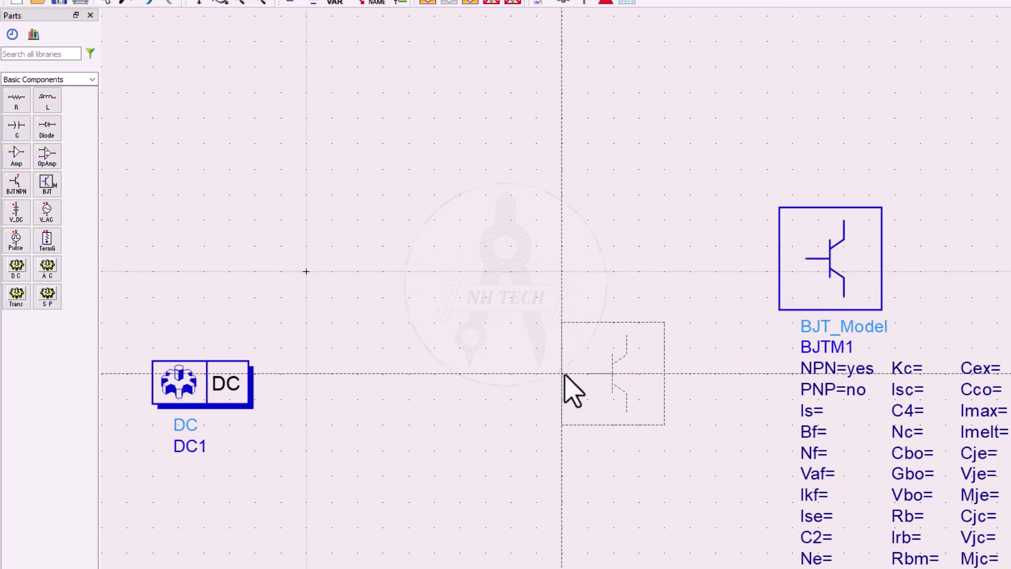
key("Escape")
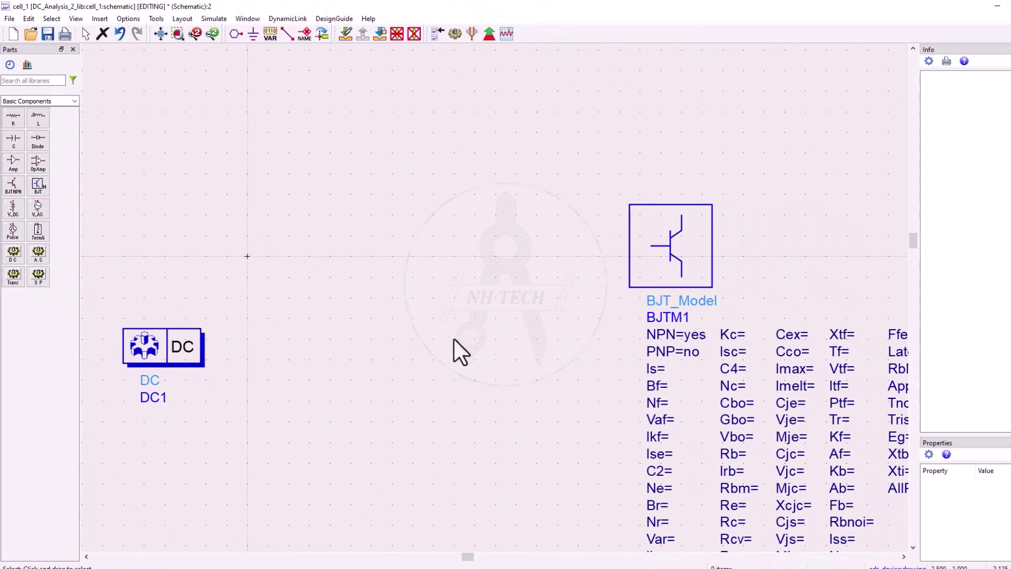
Place NPN transistor BJT1 near the centre, using model BJTM1
left_click(13, 186)
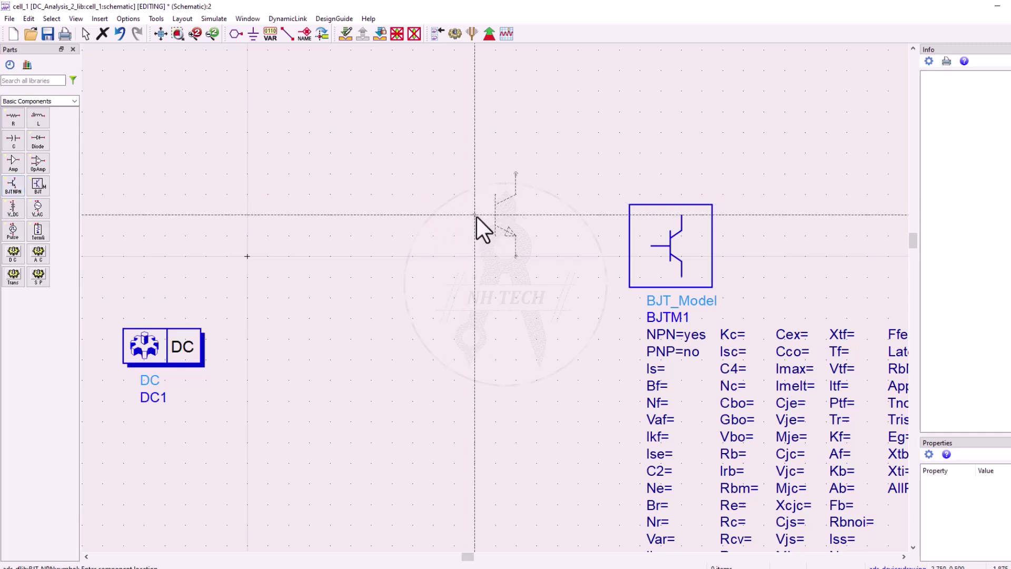
left_click(476, 215)
key("Escape")
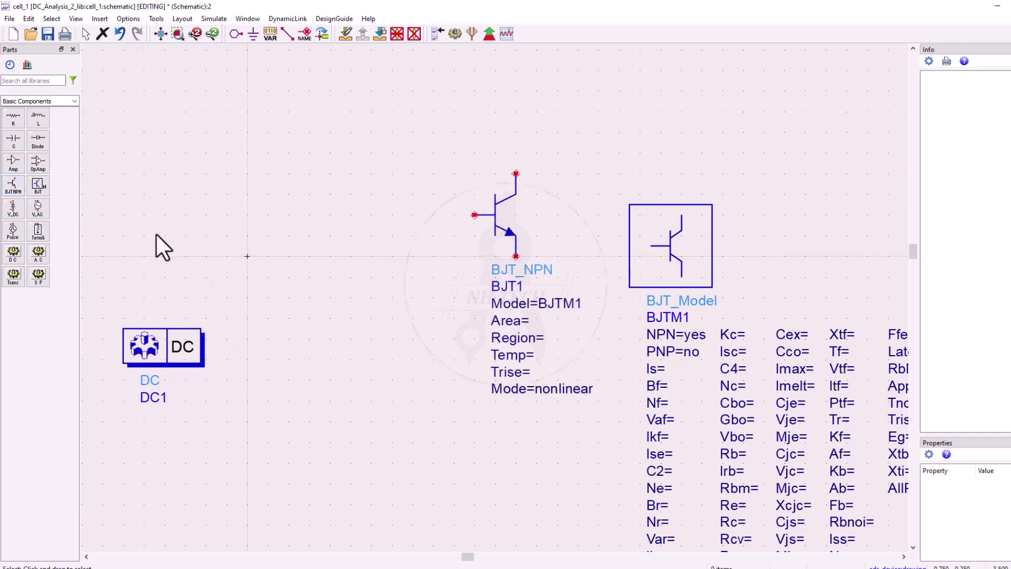
Place a 1.0 V DC voltage source SRC1 on the schematic
left_click(13, 208)
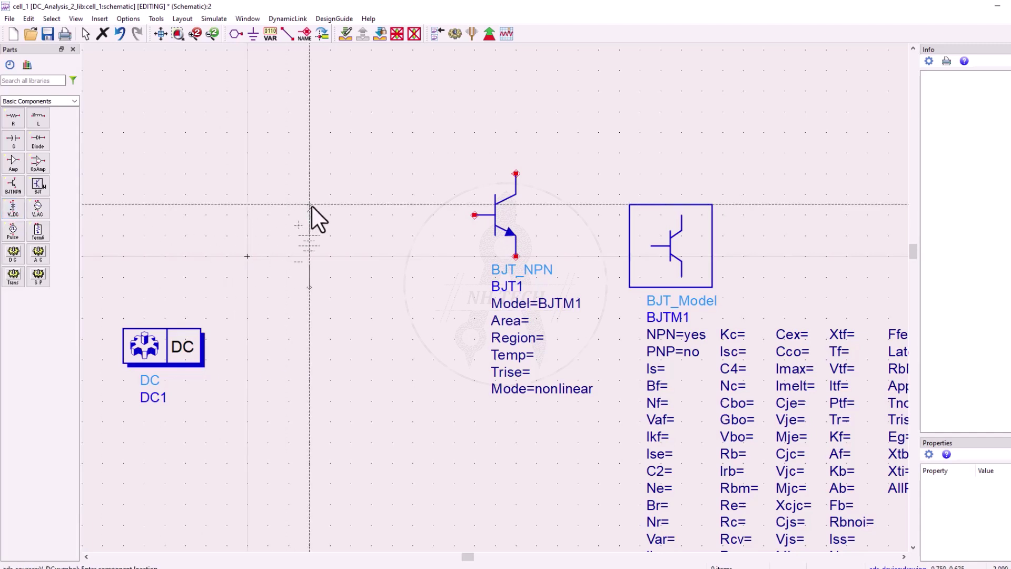
left_click(289, 184)
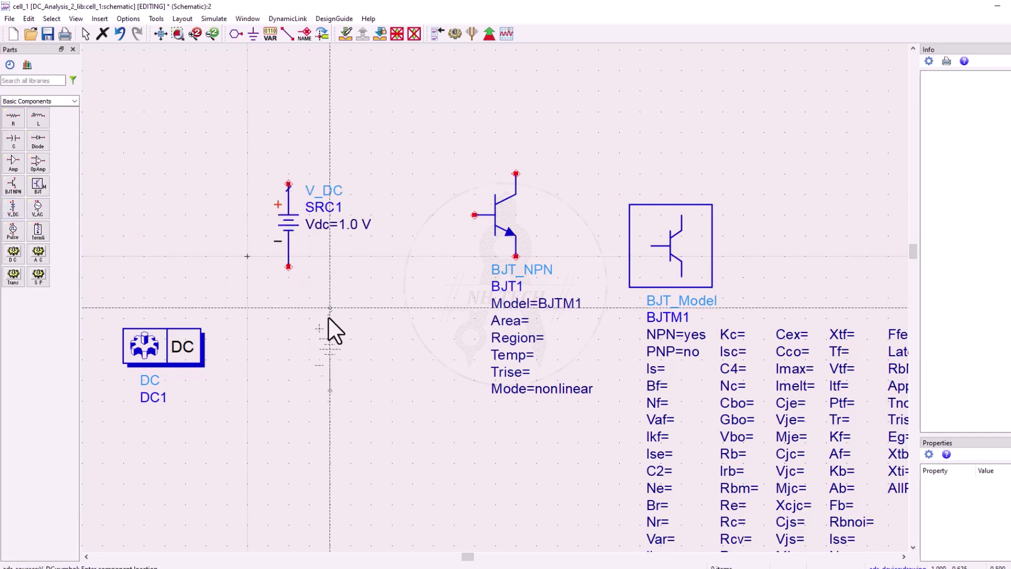
key("Escape")
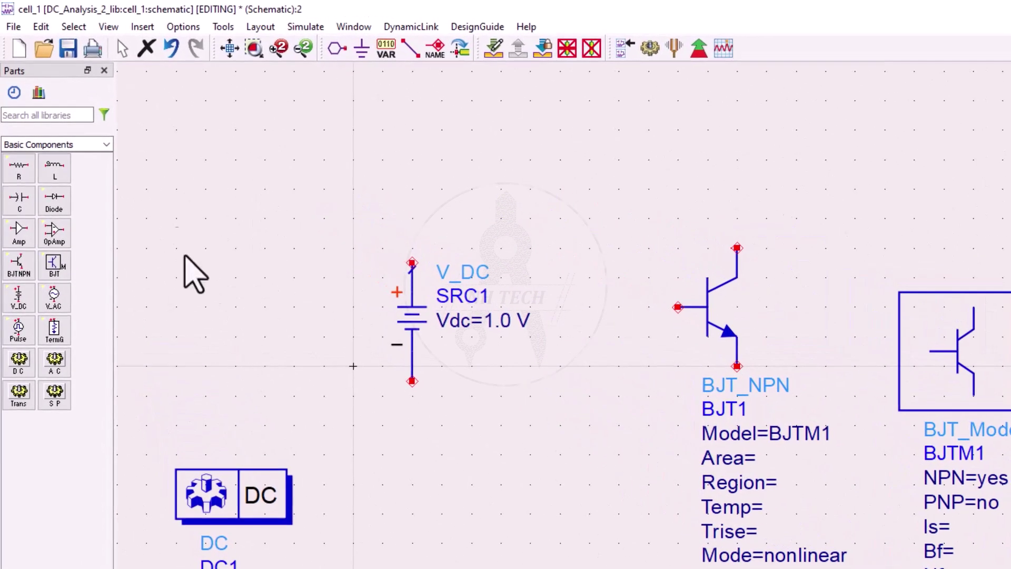
Search parts for 'i_d' and place an upward-pointing 1 mA I_DC source SRC2
left_click(59, 115)
type("i_")
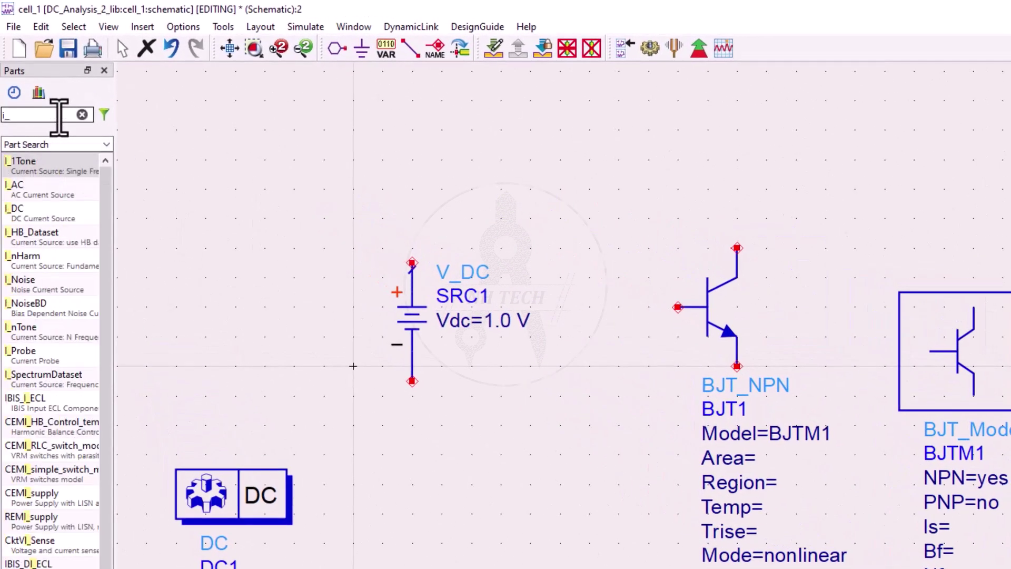
type("d")
left_click(18, 165)
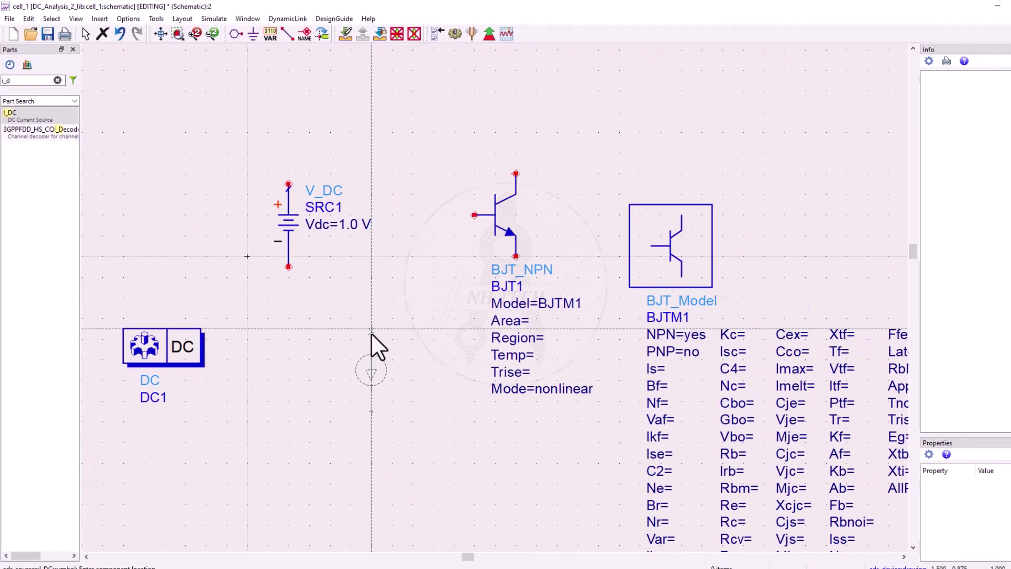
key("ctrl+r")
key("ctrl+r")
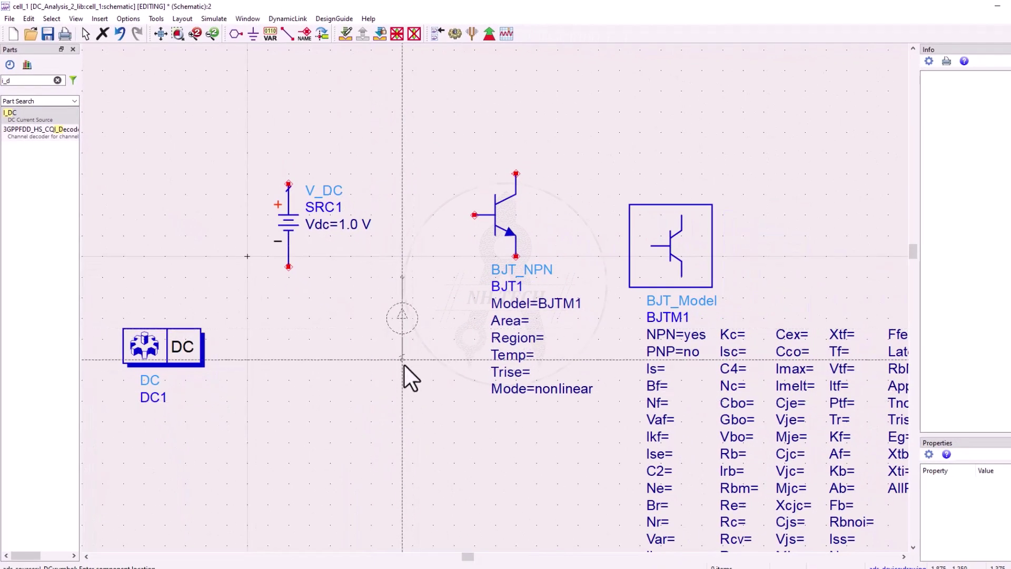
left_click(413, 323)
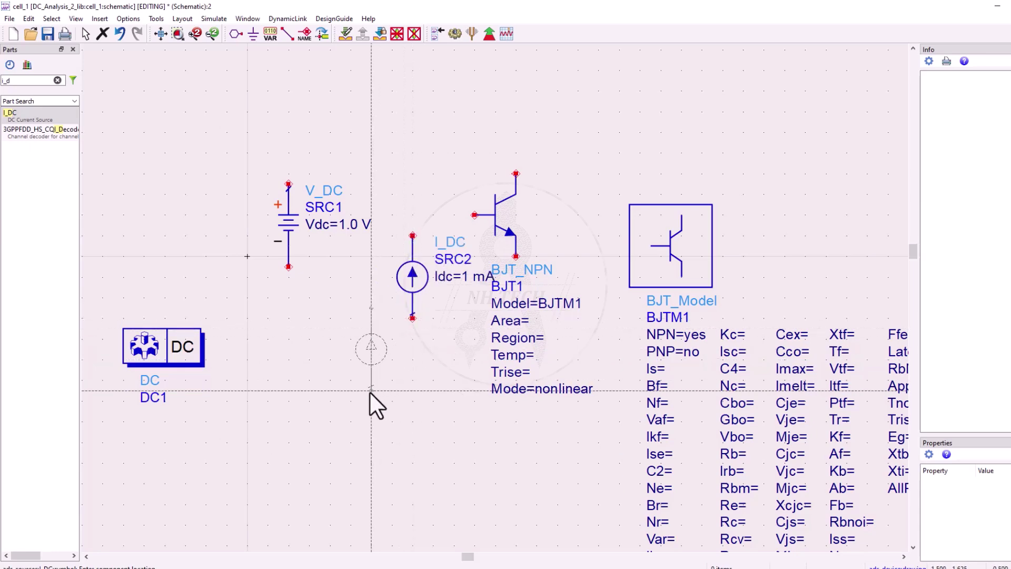
key("Escape")
Fit the view and move the BJT model up-right and BJT1 to the right
key("f")
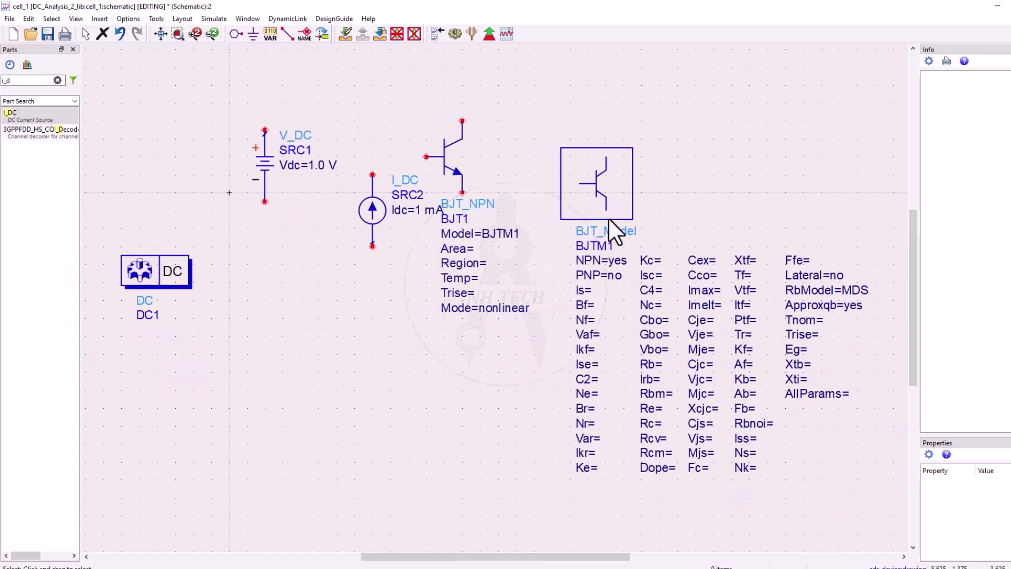
left_click_drag(605, 216, 656, 137)
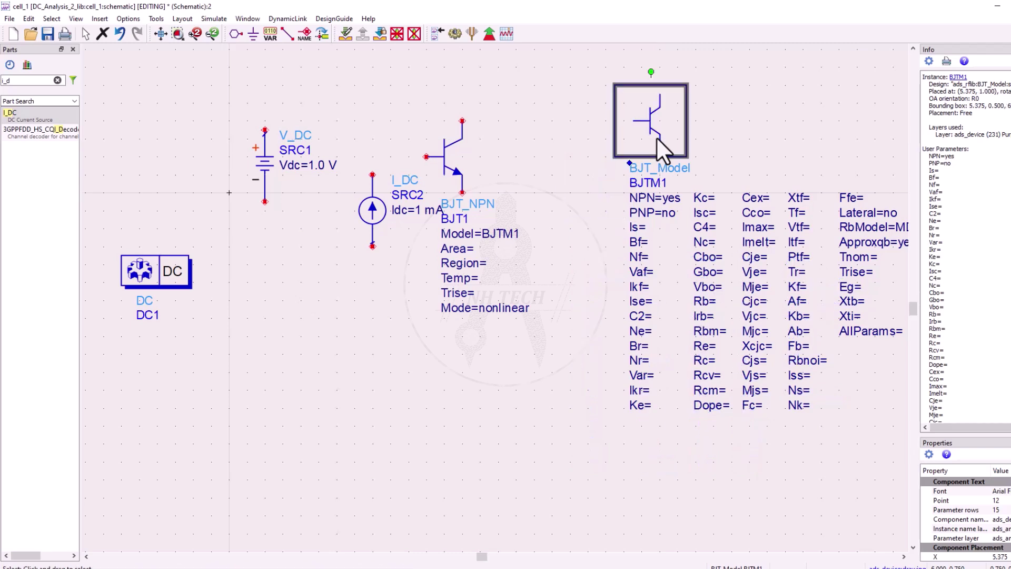
left_click(541, 396)
left_click_drag(449, 160, 493, 158)
left_click(414, 374)
left_click(377, 218)
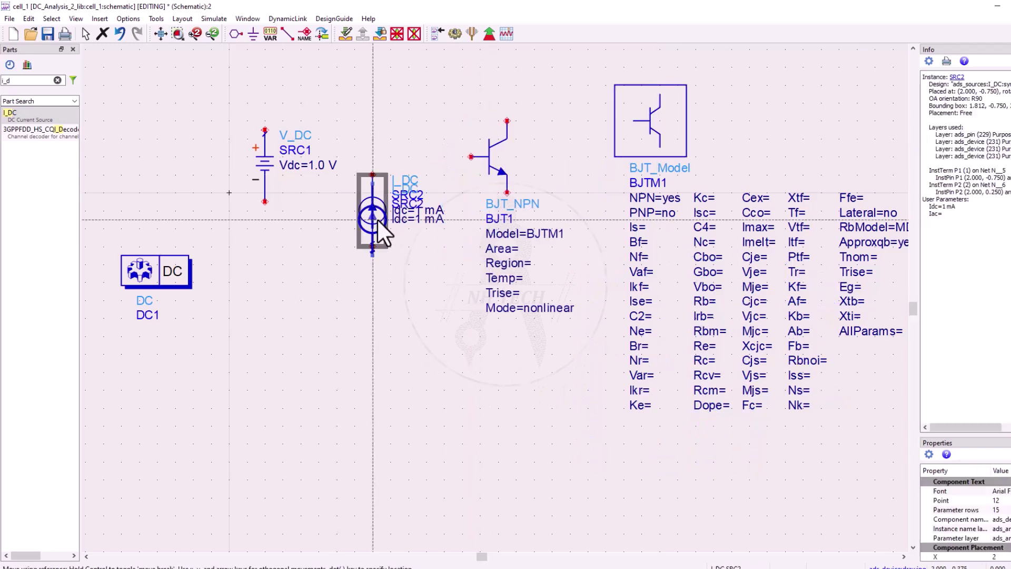
Change the parts search to 'i_p' and place I_Probe1 above the sources
left_click(321, 284)
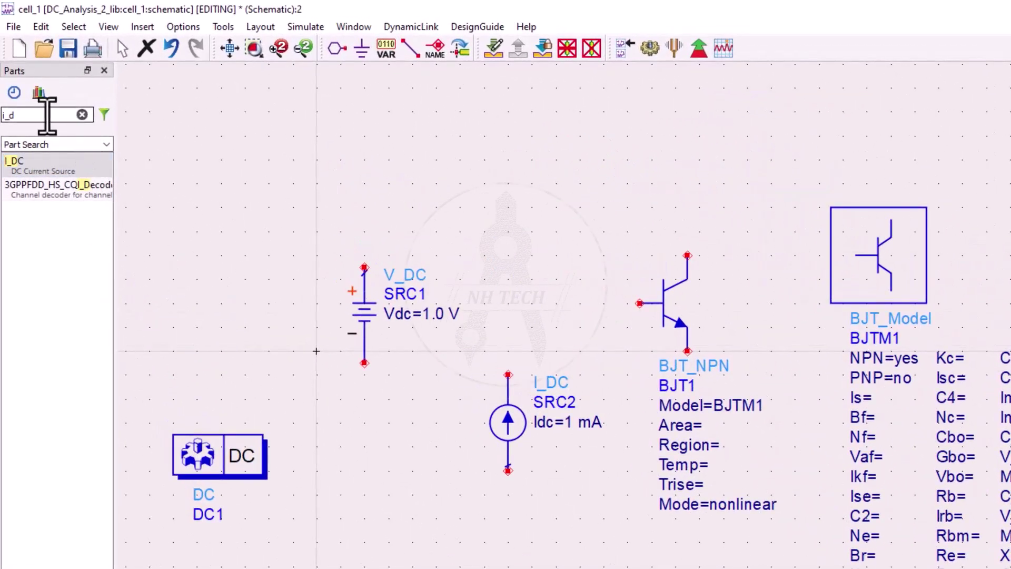
left_click(42, 114)
key("BackSpace")
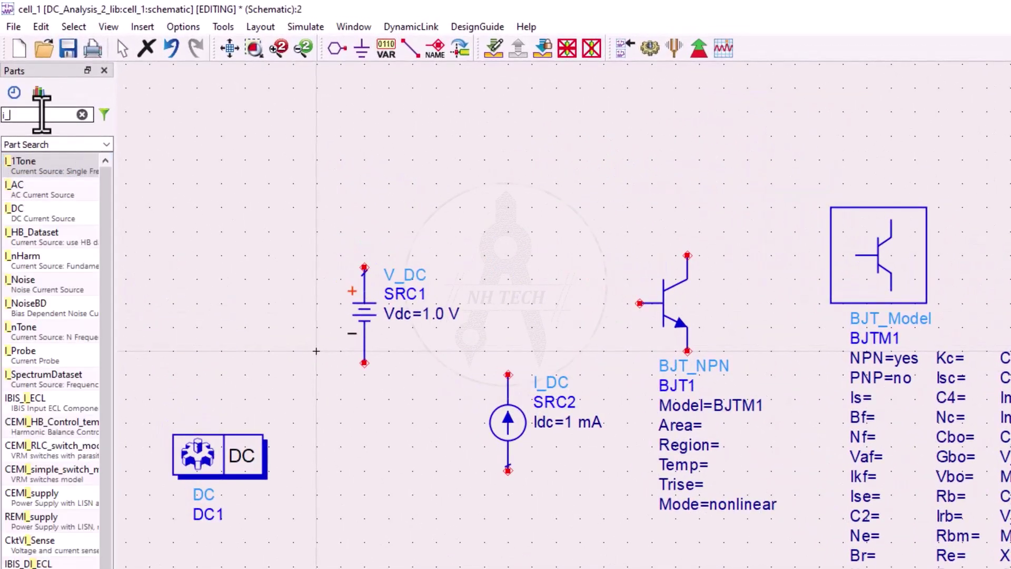
type("p")
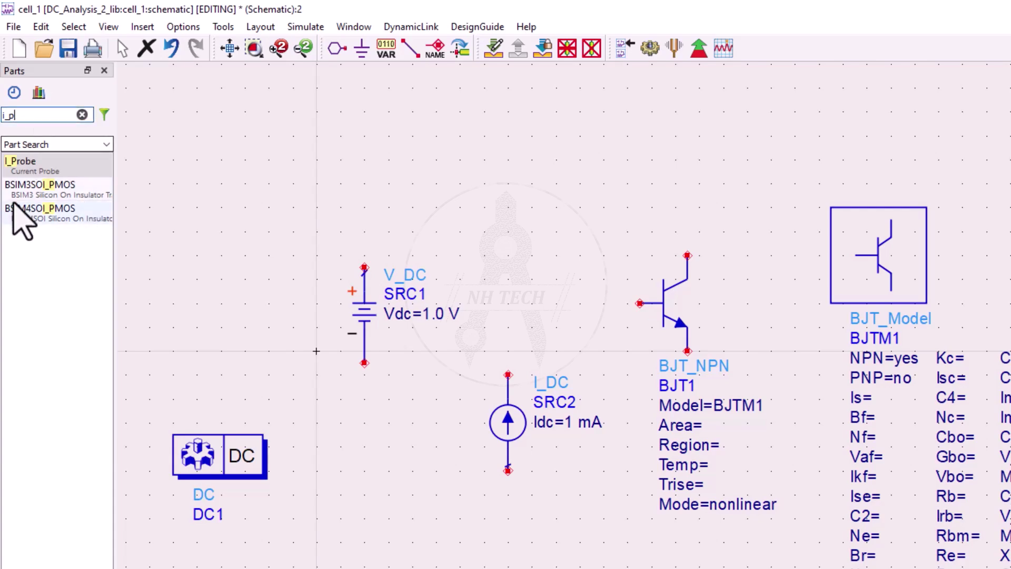
left_click(27, 163)
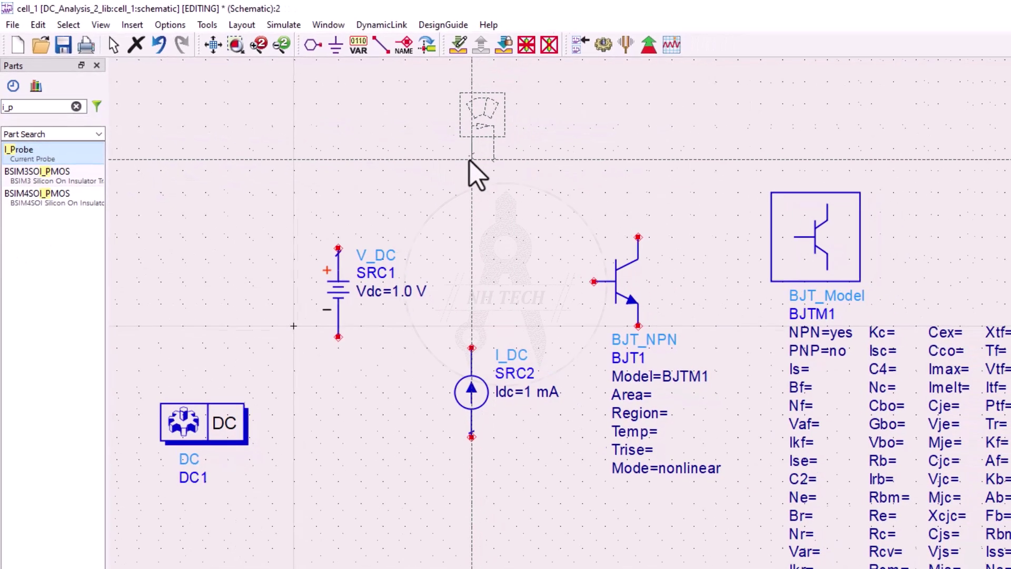
left_click(390, 135)
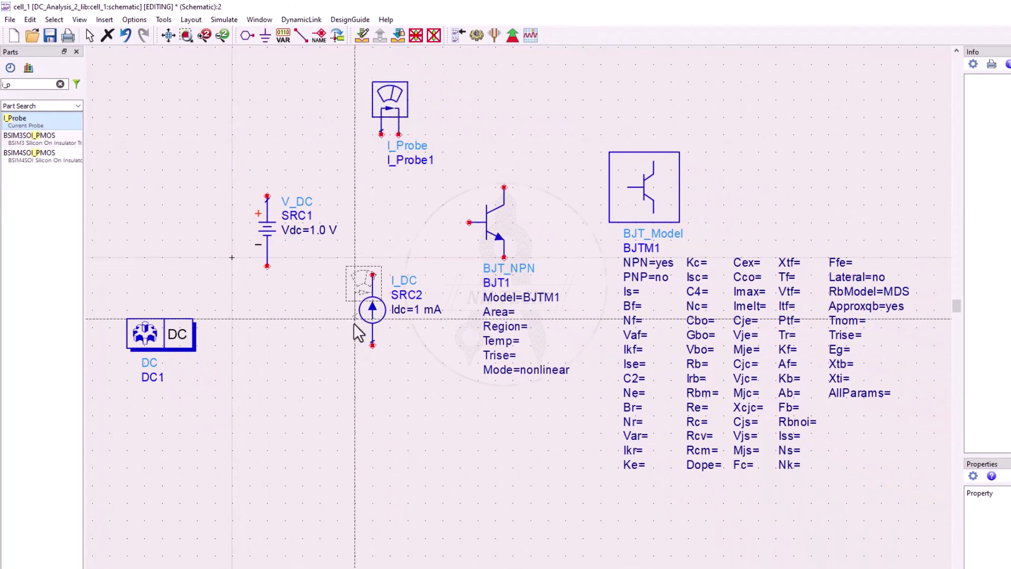
key("Escape")
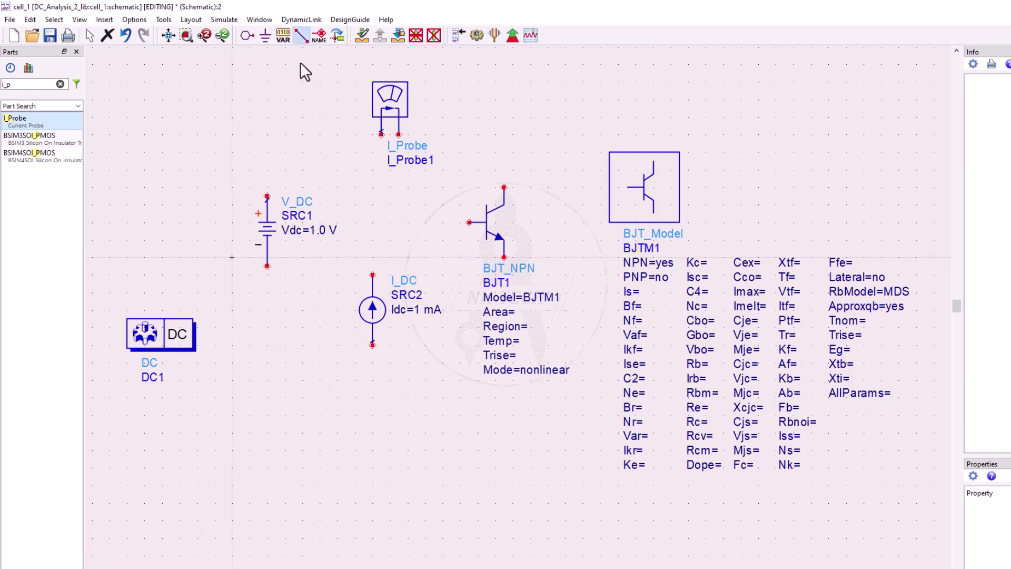
Wire V_DC through I_Probe1 to the BJT1 collector, and I_DC to the base
left_click(267, 196)
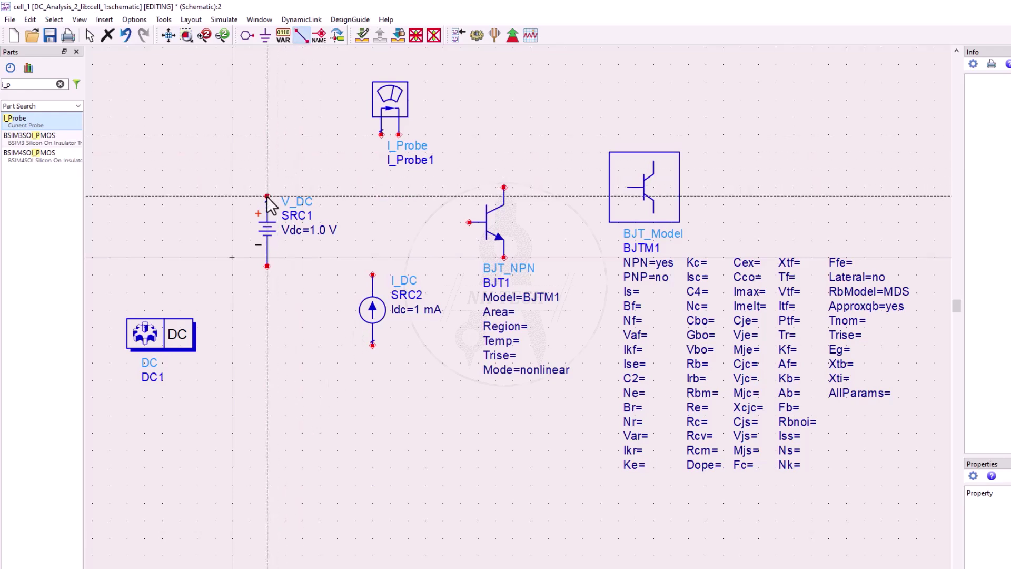
left_click(382, 135)
left_click(398, 135)
left_click(504, 188)
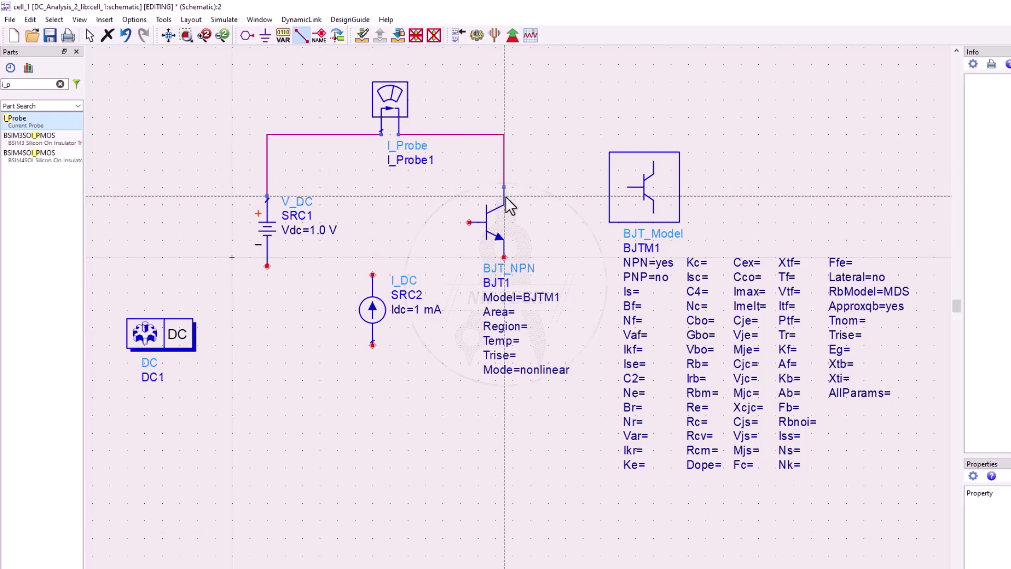
left_click(372, 274)
left_click(469, 222)
key("Escape")
Move the BJT1 label beside the transistor and raise I_DC level with the base
left_click_drag(526, 319, 562, 245)
left_click_drag(372, 309, 372, 275)
left_click(479, 366)
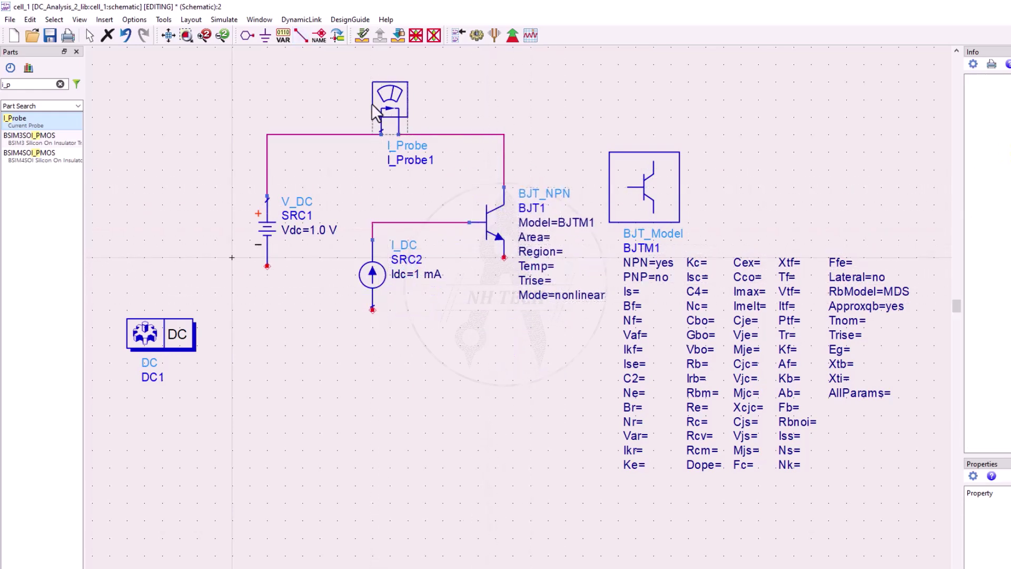
Join the V_DC negative terminal and BJT1 emitter to I_DC's bottom and ground that node
left_click(301, 36)
left_click(267, 266)
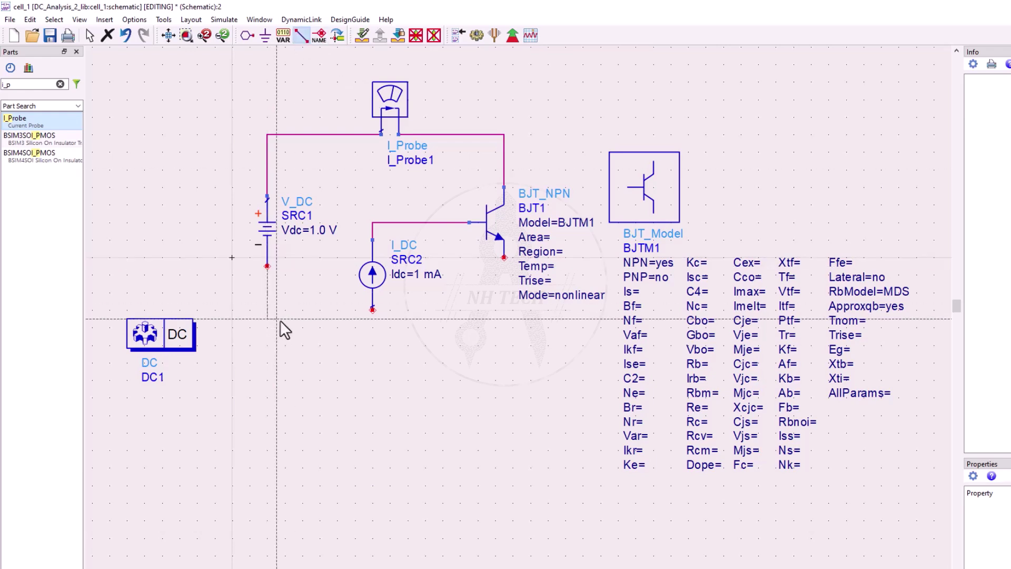
left_click(372, 309)
left_click(504, 257)
left_click(372, 309)
key("Escape")
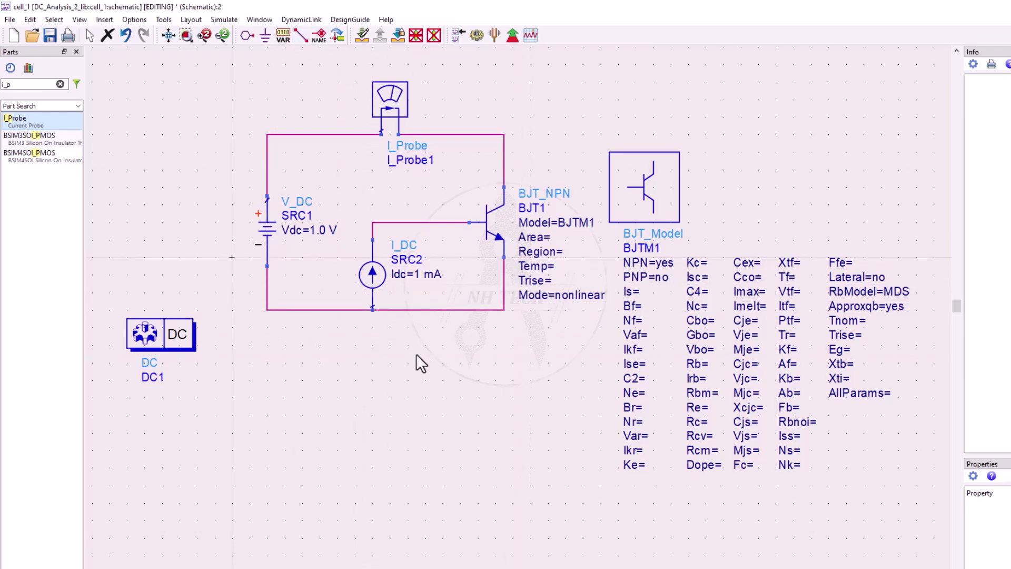
left_click(266, 35)
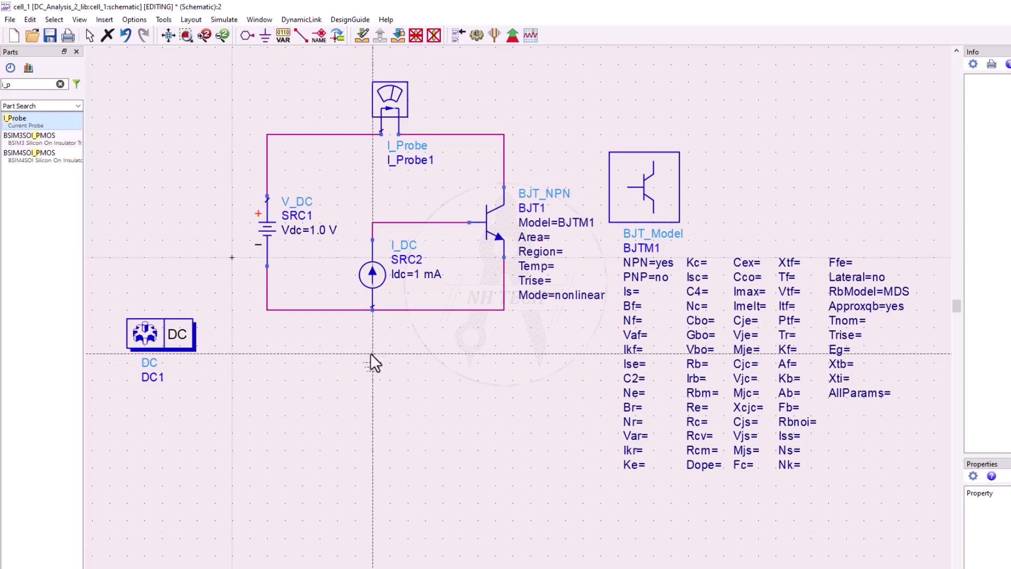
left_click(371, 311)
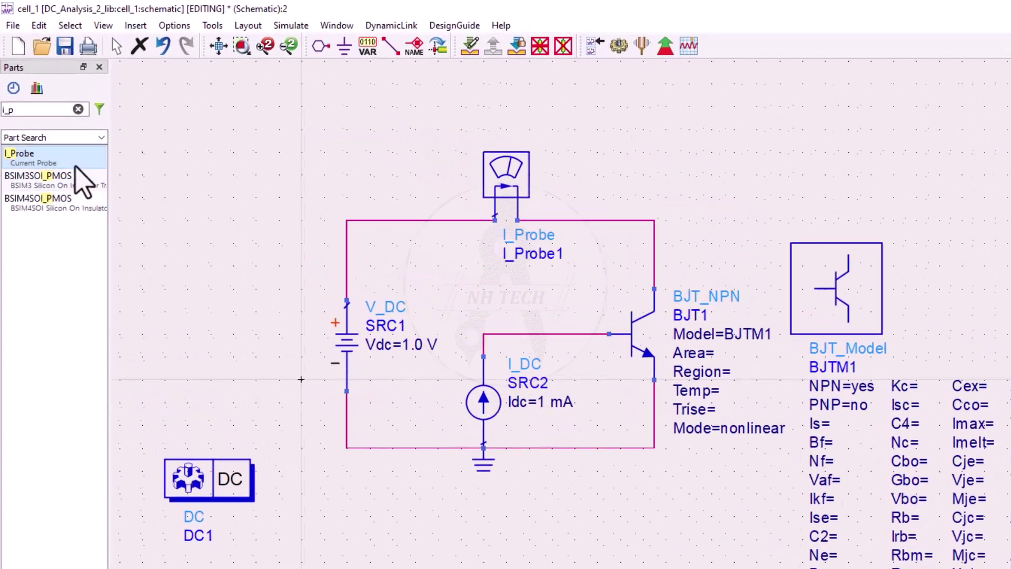
Search 'para', place ParamSweep Sweep1 below the circuit, move DC1 beside it, and fit
left_click(62, 86)
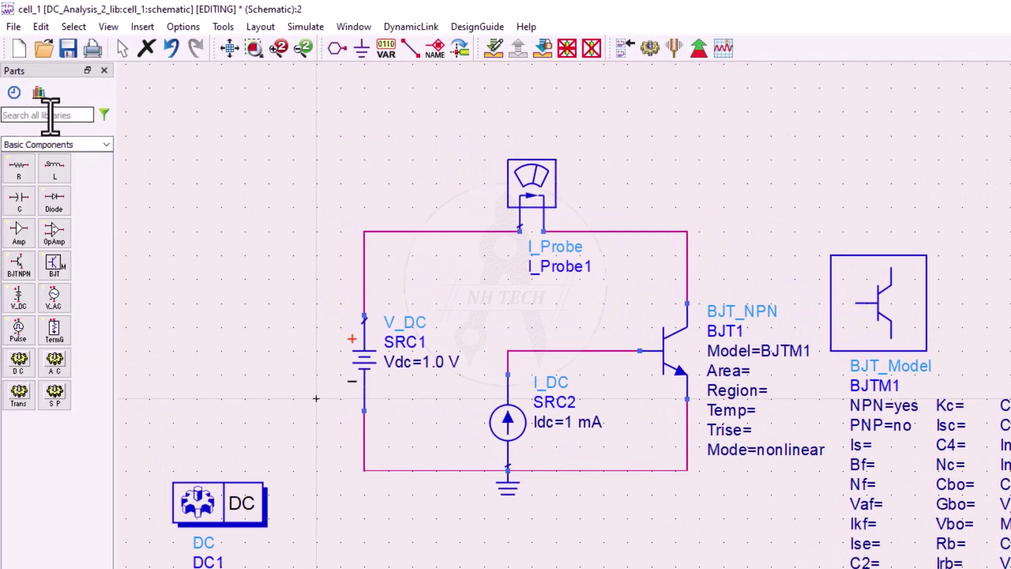
type("para")
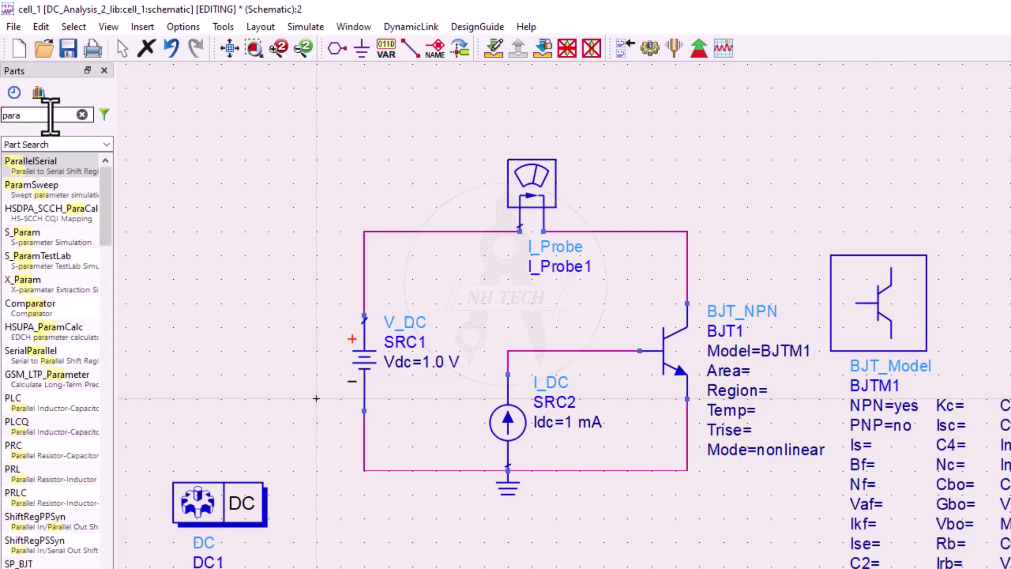
left_click(31, 185)
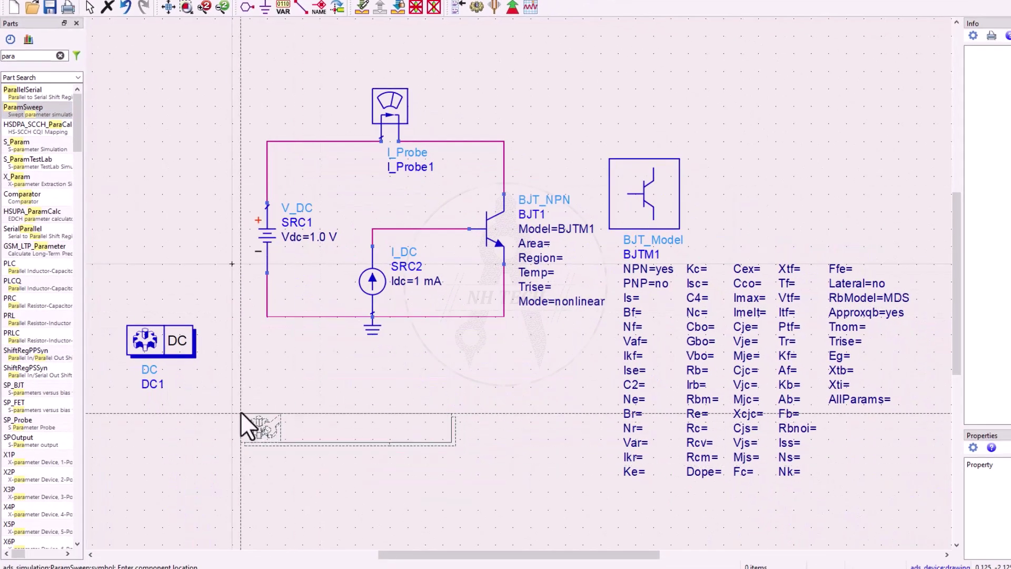
left_click(226, 380)
key("Escape")
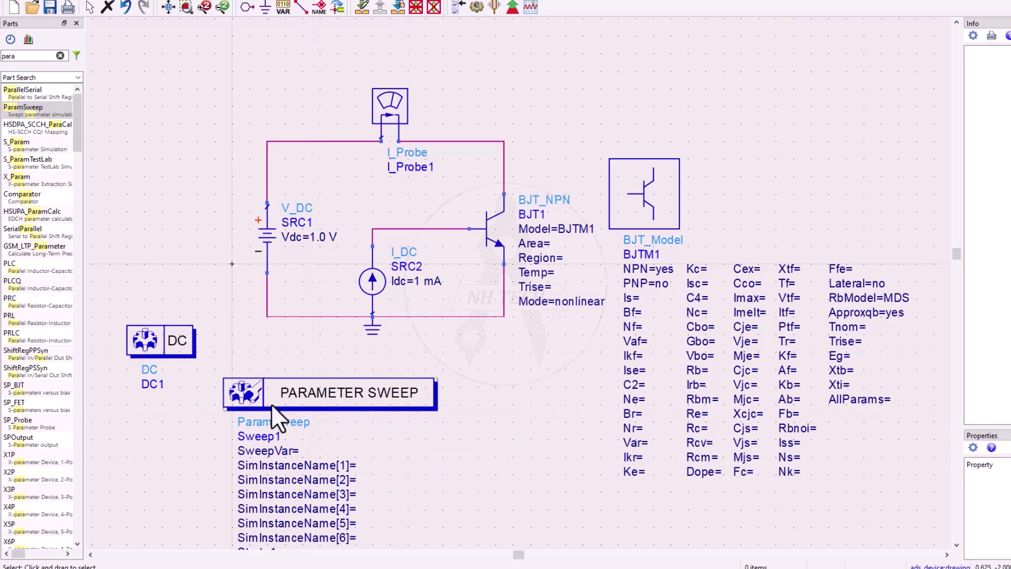
left_click_drag(159, 339, 151, 390)
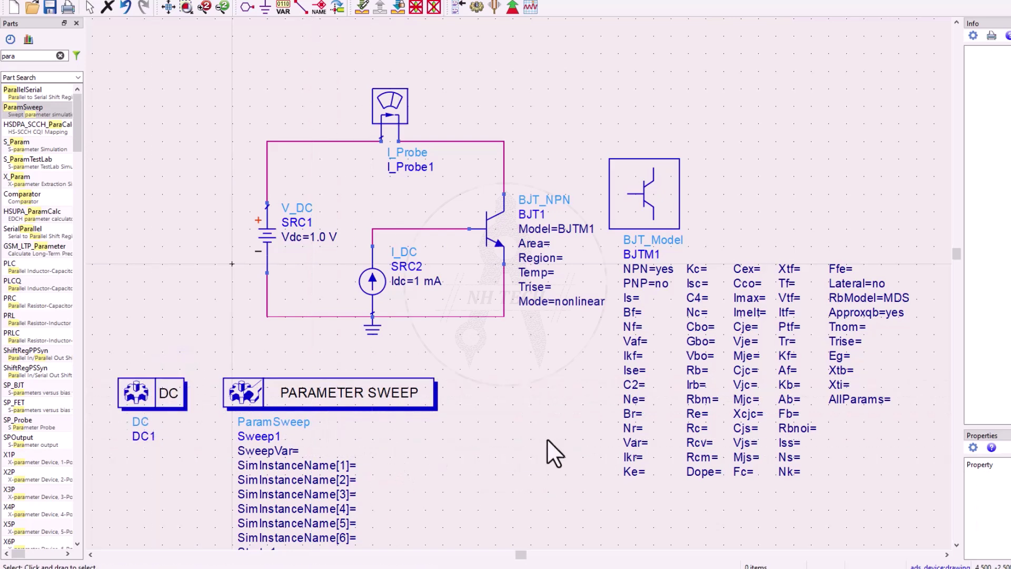
key("v")
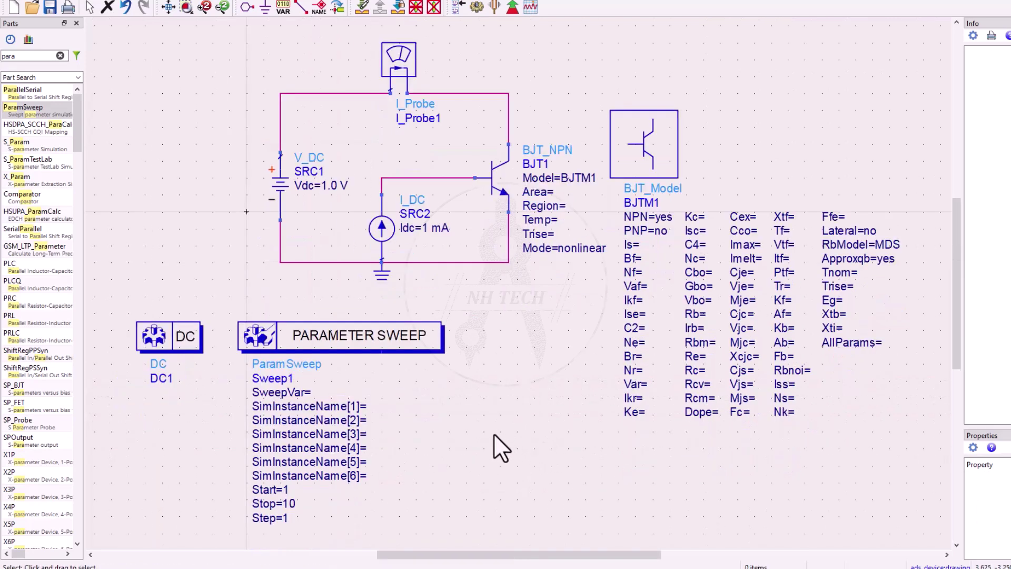
Place a VAR block below the transistor model and add variable IBB=0
left_click(59, 57)
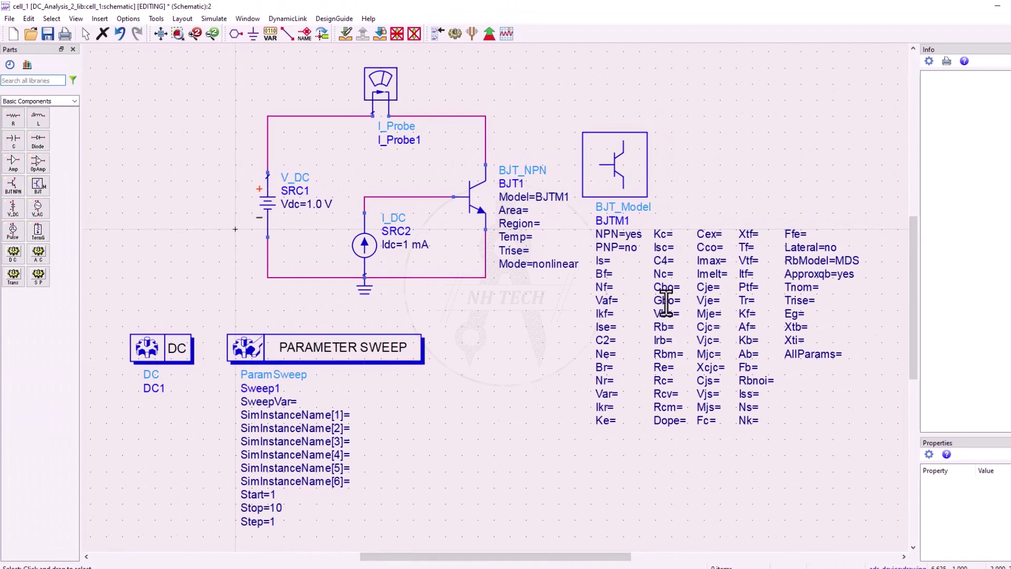
left_click(270, 34)
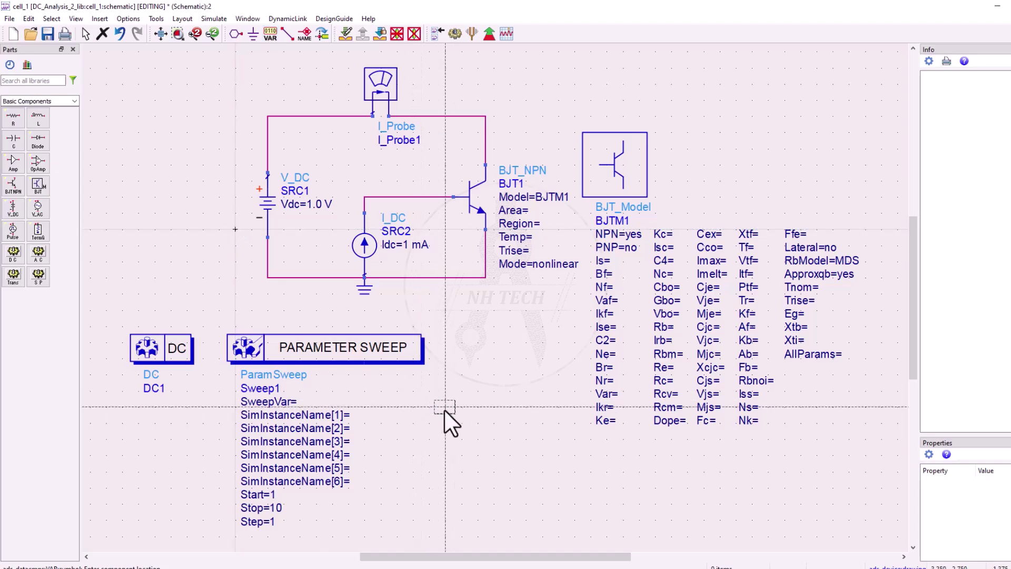
left_click(437, 416)
double_click(437, 416)
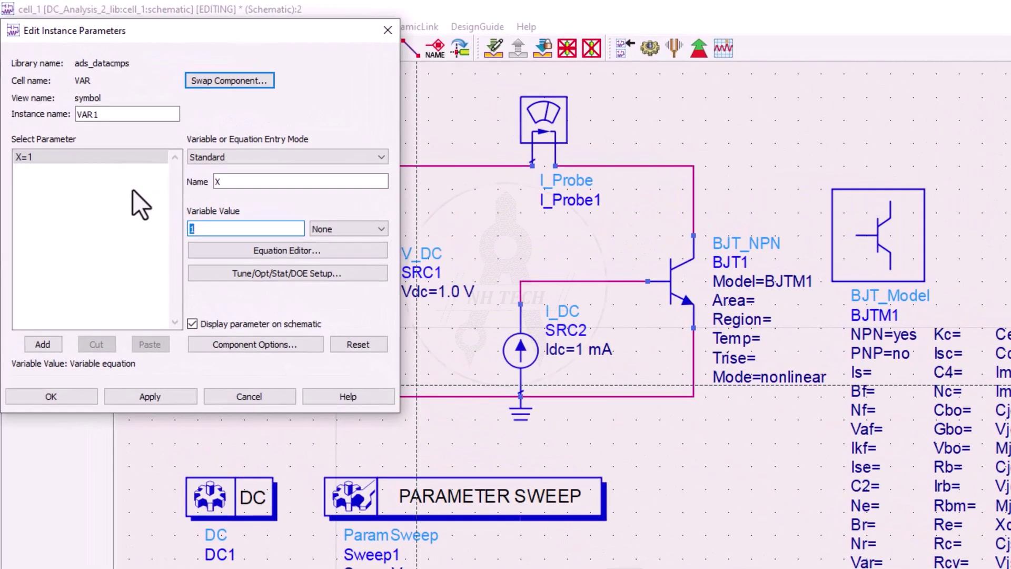
left_click(226, 181)
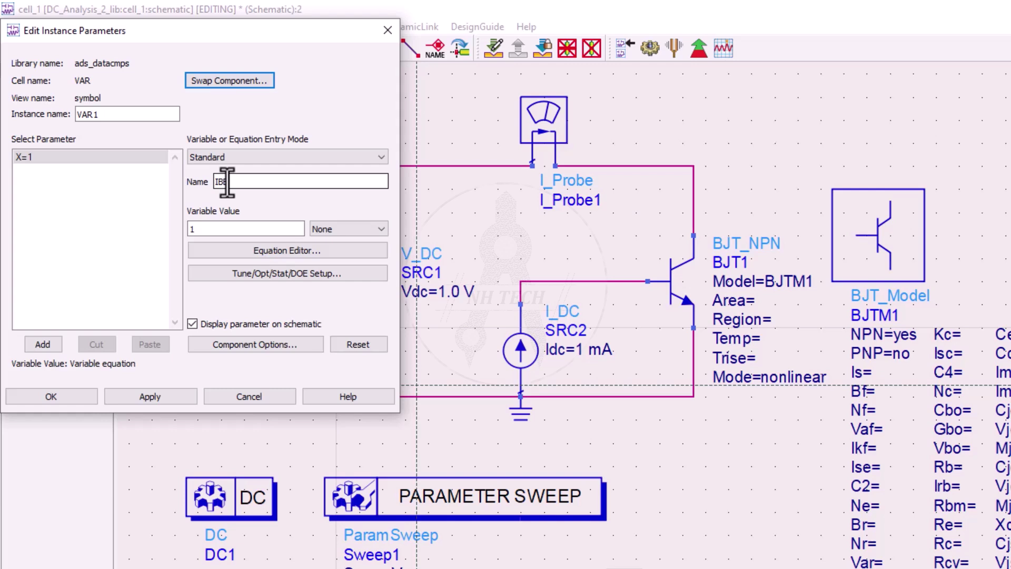
left_click(208, 229)
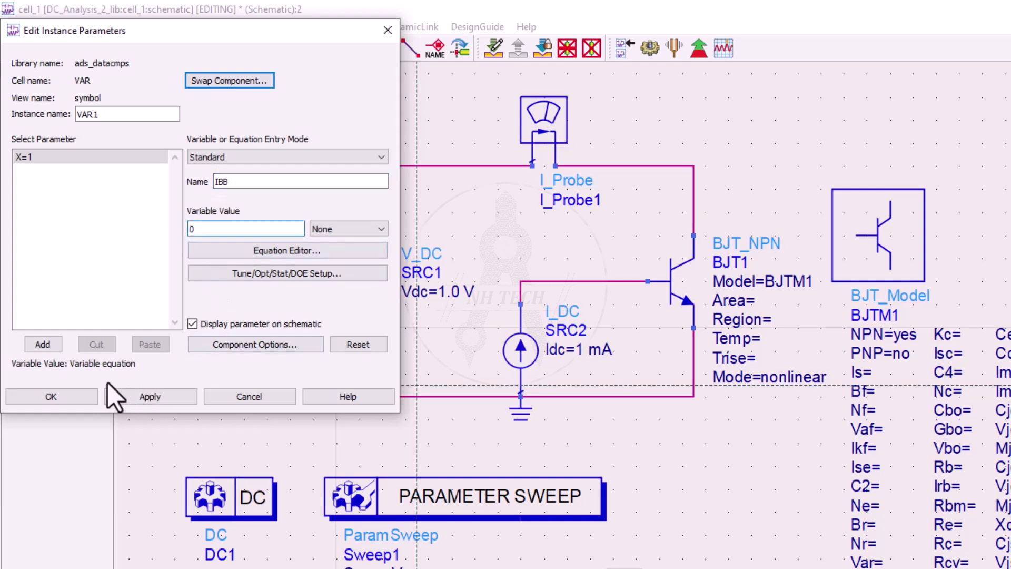
left_click(42, 345)
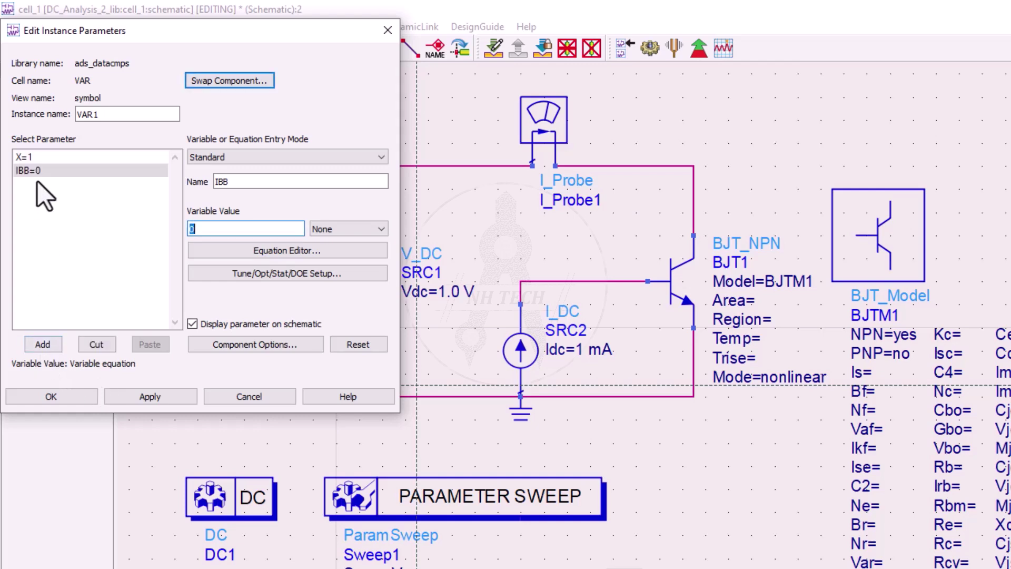
Remove the leftover X variable, add VCE=0, and apply the changes
left_click(32, 158)
left_click(93, 345)
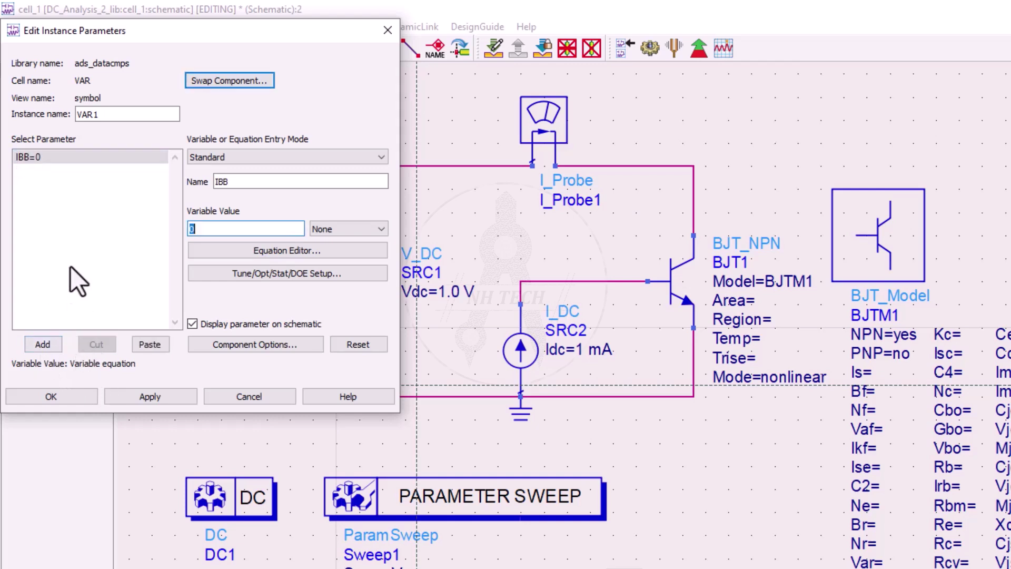
left_click(240, 182)
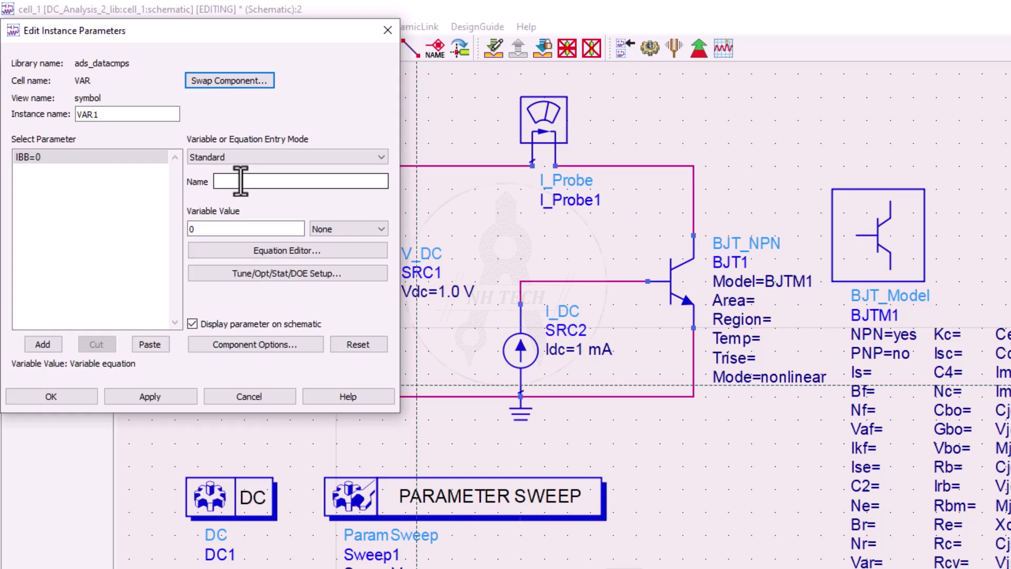
type("VCE")
left_click(244, 228)
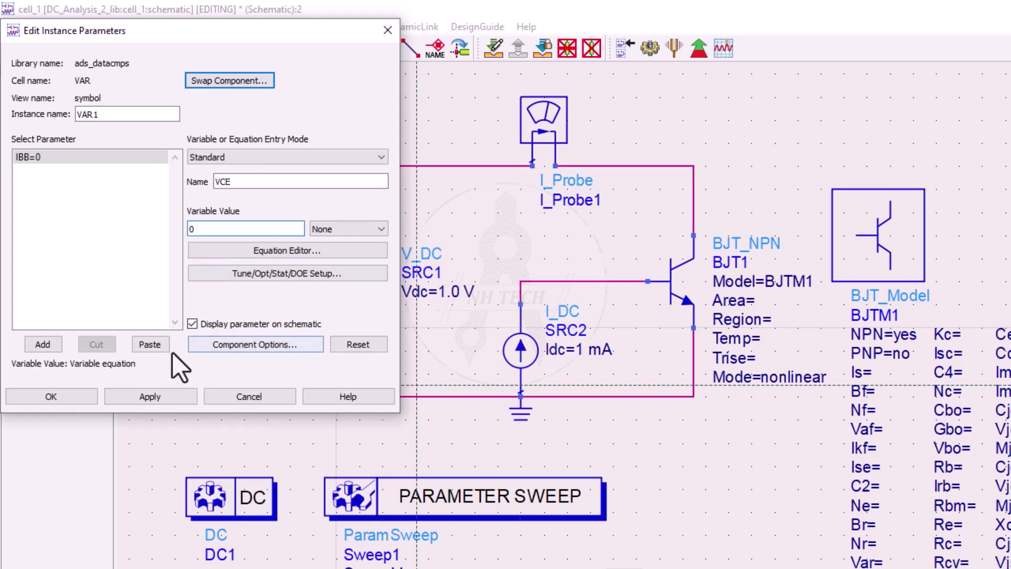
left_click(43, 345)
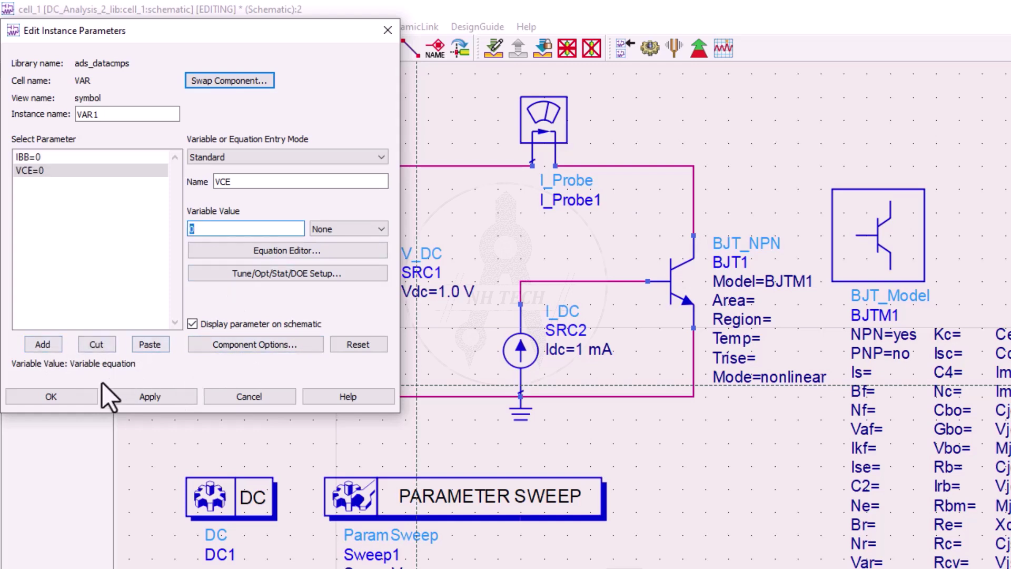
left_click(136, 395)
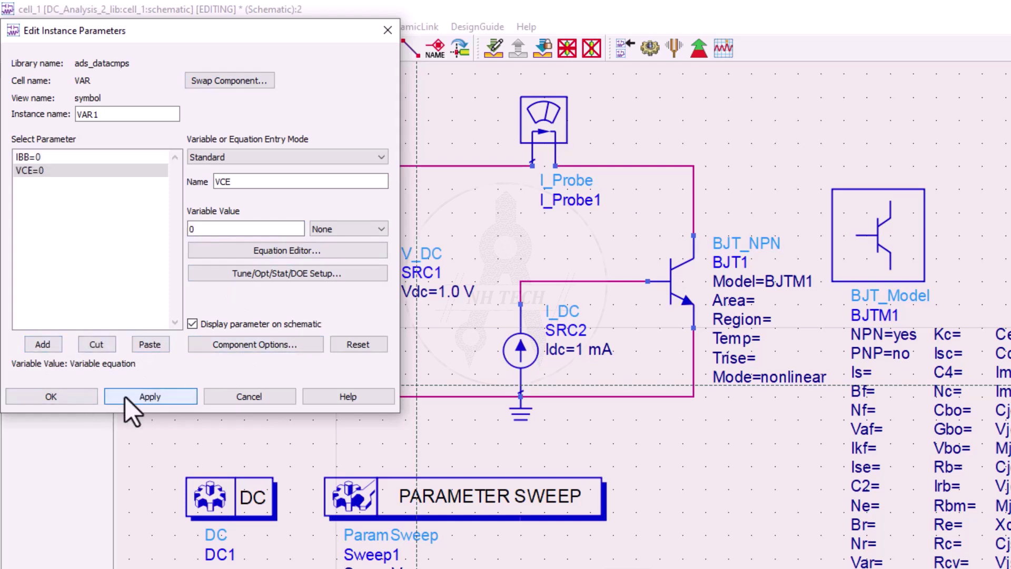
left_click(63, 398)
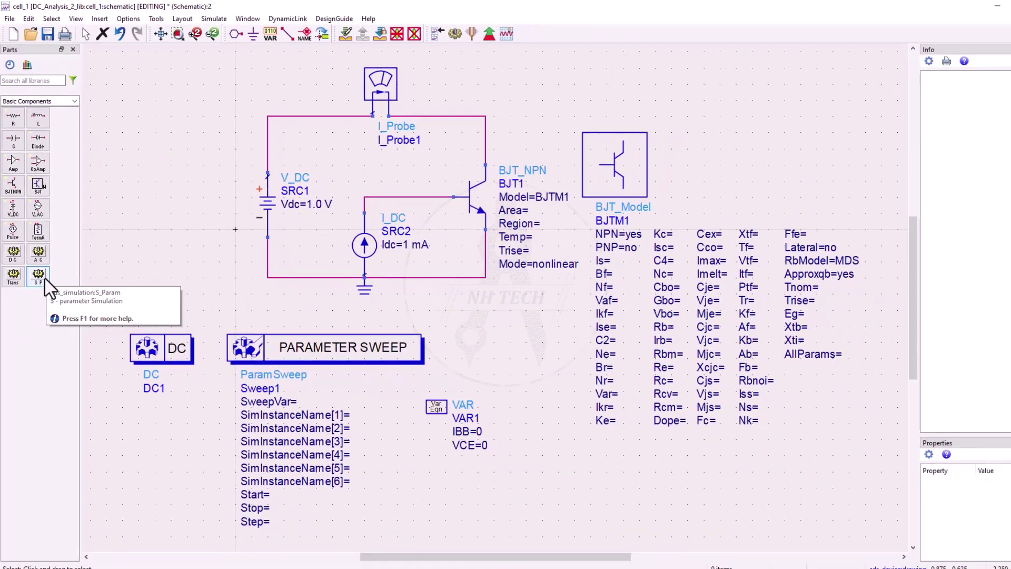
Set DC1 to sweep VCE from 0 to 10 with step size 1
double_click(168, 363)
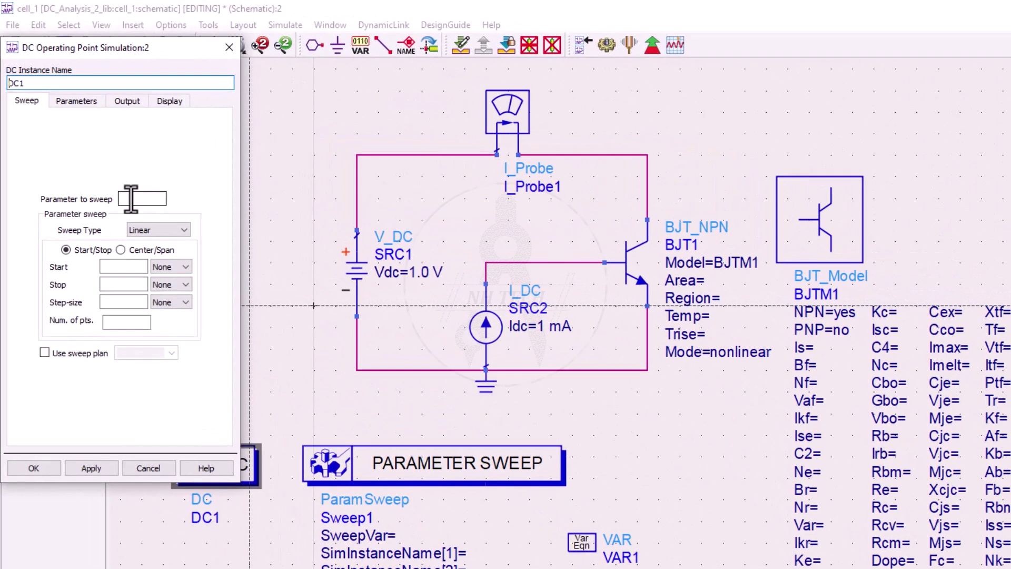
left_click(131, 199)
left_click(124, 267)
type("0")
left_click(125, 285)
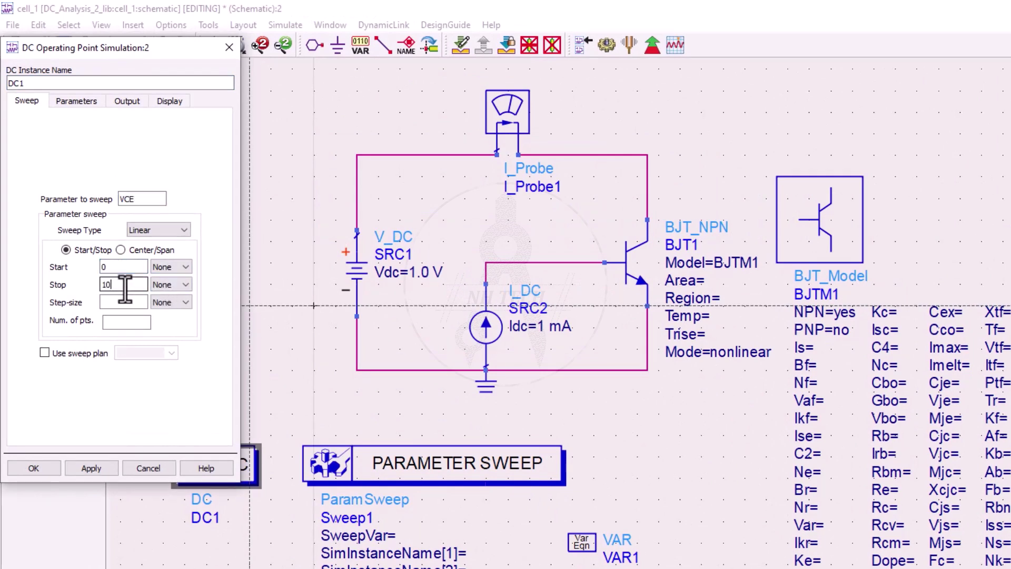
left_click(120, 302)
left_click(124, 285)
Show DC1's sweep Start, Stop and Step values on the schematic and apply
left_click(163, 103)
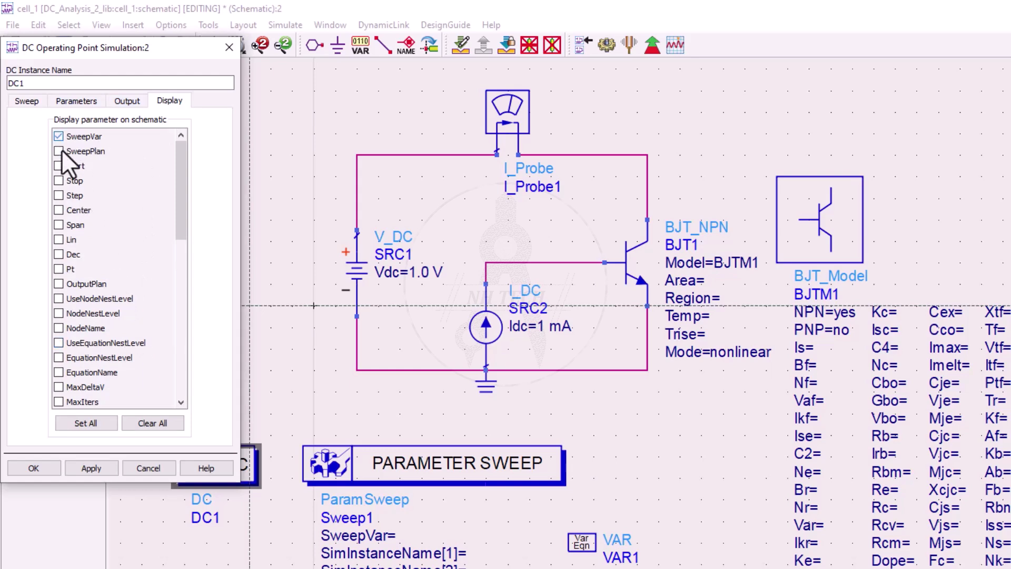
left_click(58, 195)
left_click(93, 464)
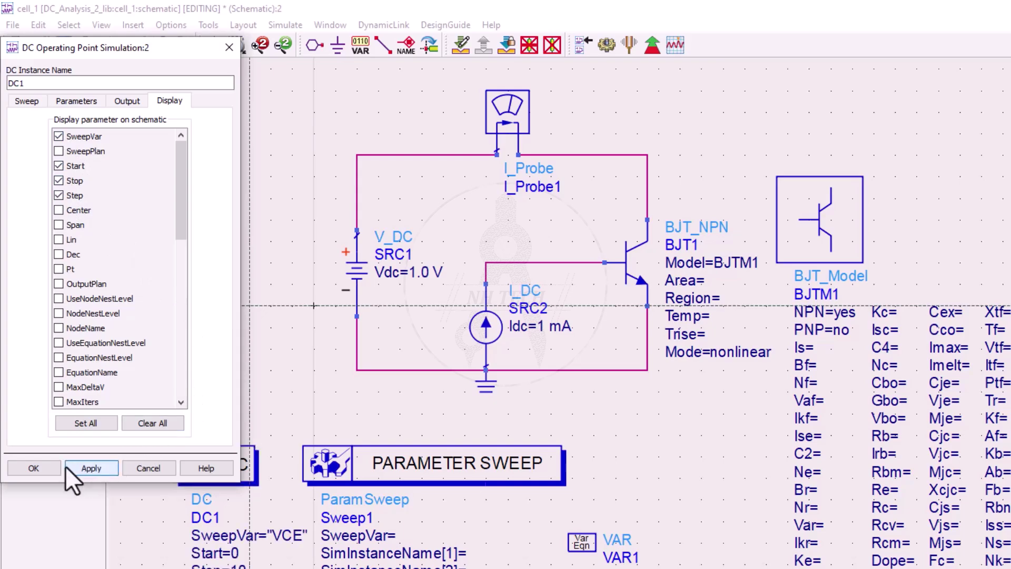
left_click(33, 467)
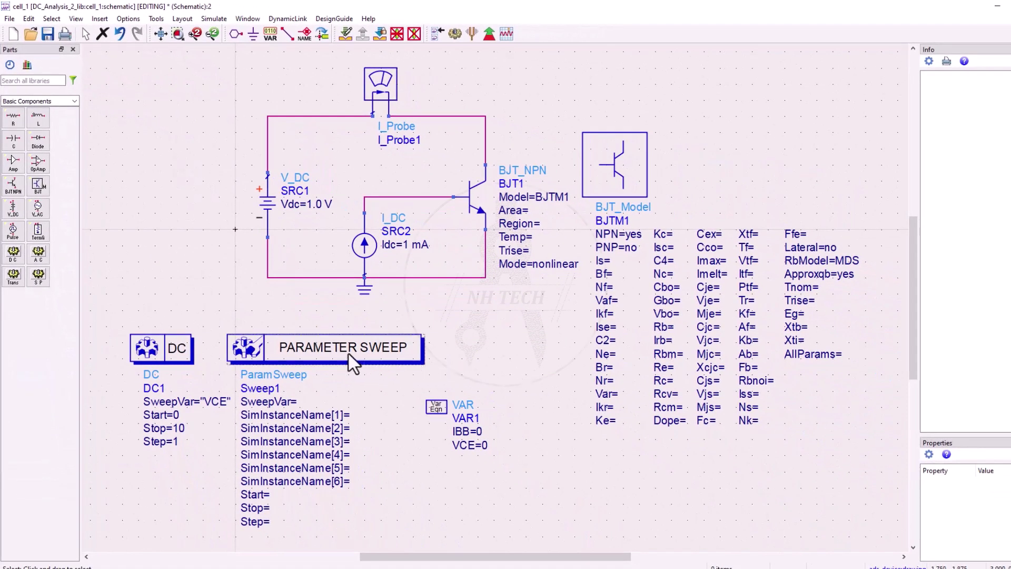
Set Sweep1's SweepVar to "IBB" and SimInstanceName[1] to "DC1"
double_click(304, 401)
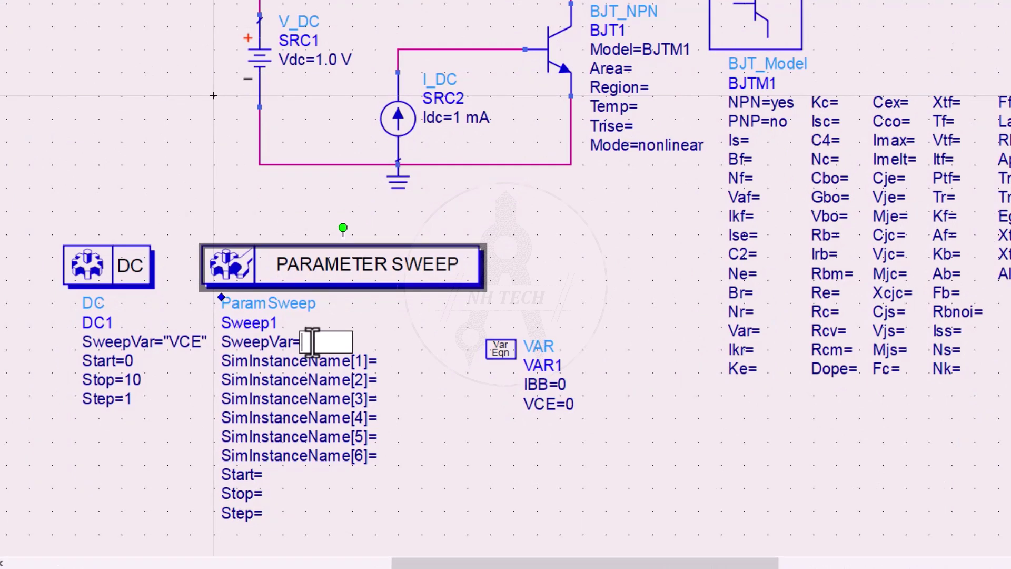
type("\"")
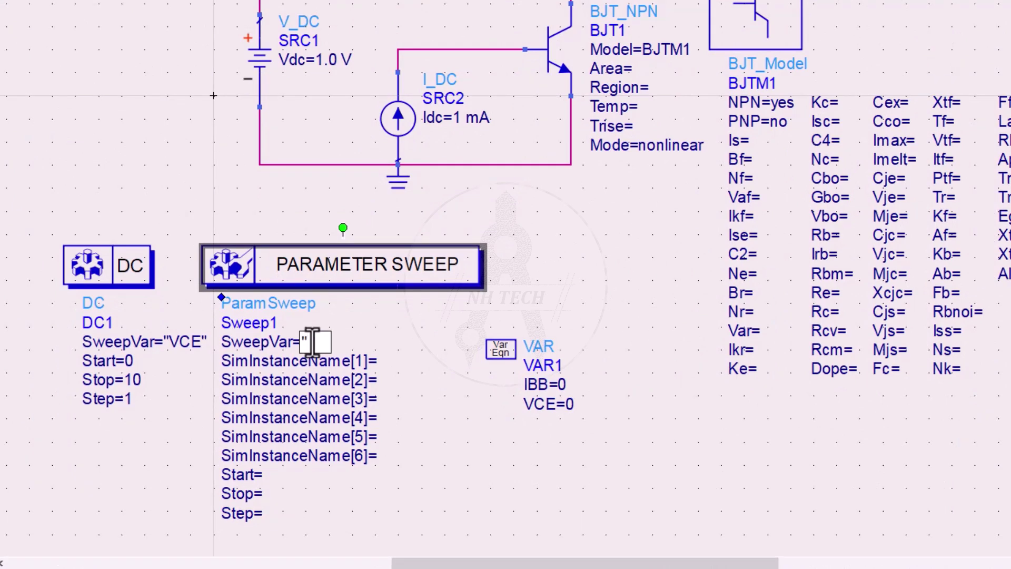
type("IBB")
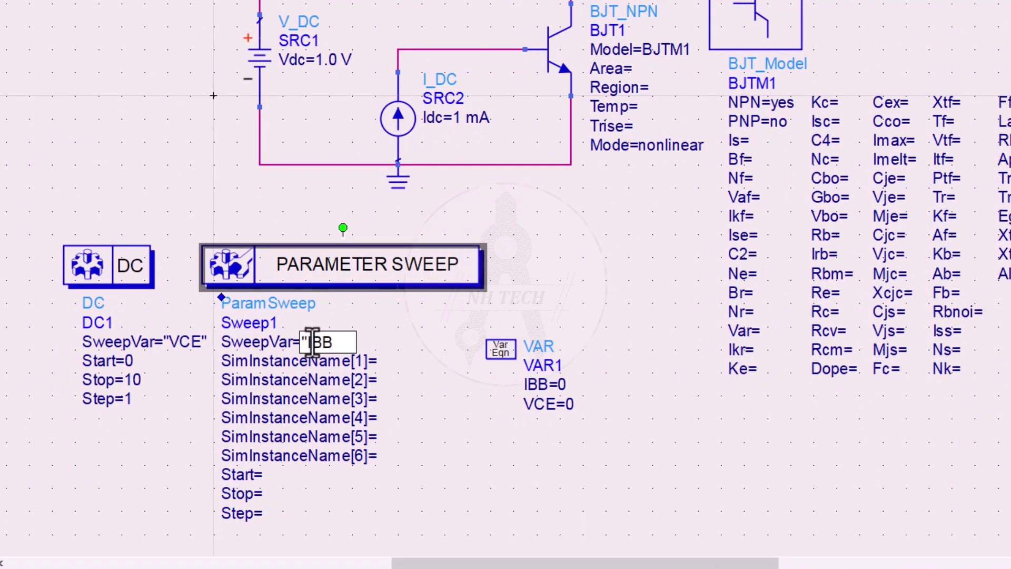
type("\"")
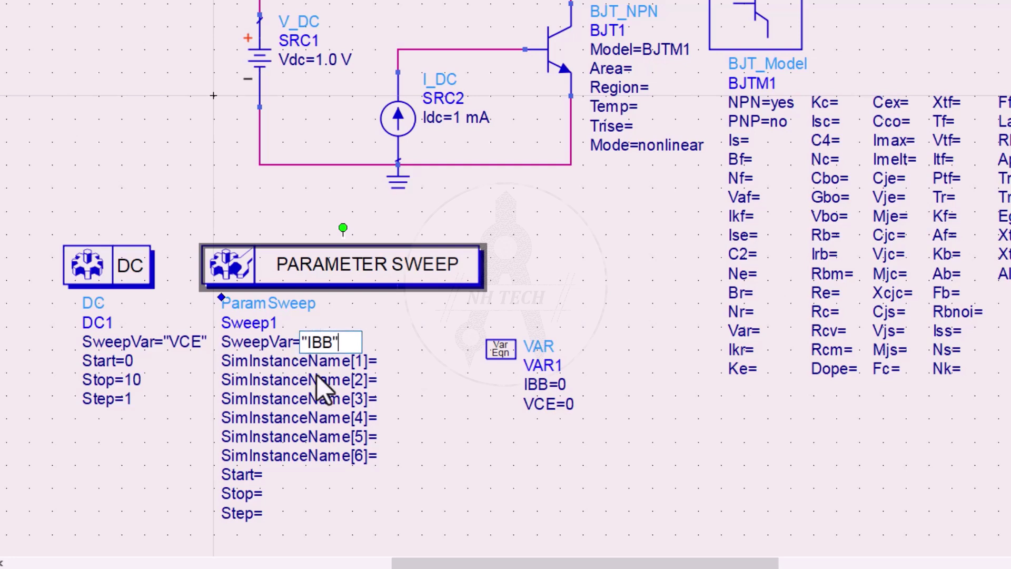
key("Return")
left_click(378, 362)
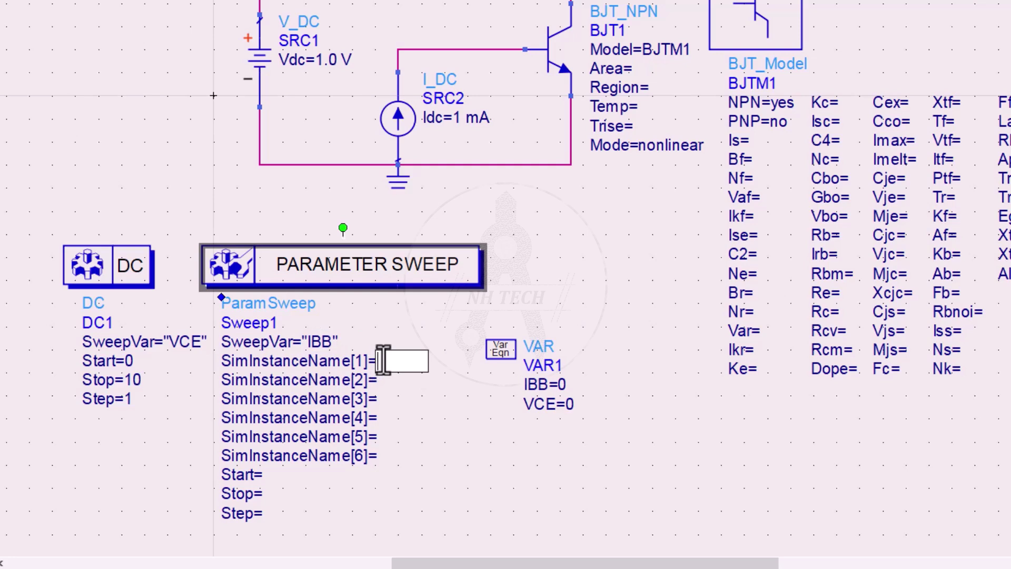
type("DC1")
type("\"DC!")
left_click(617, 488)
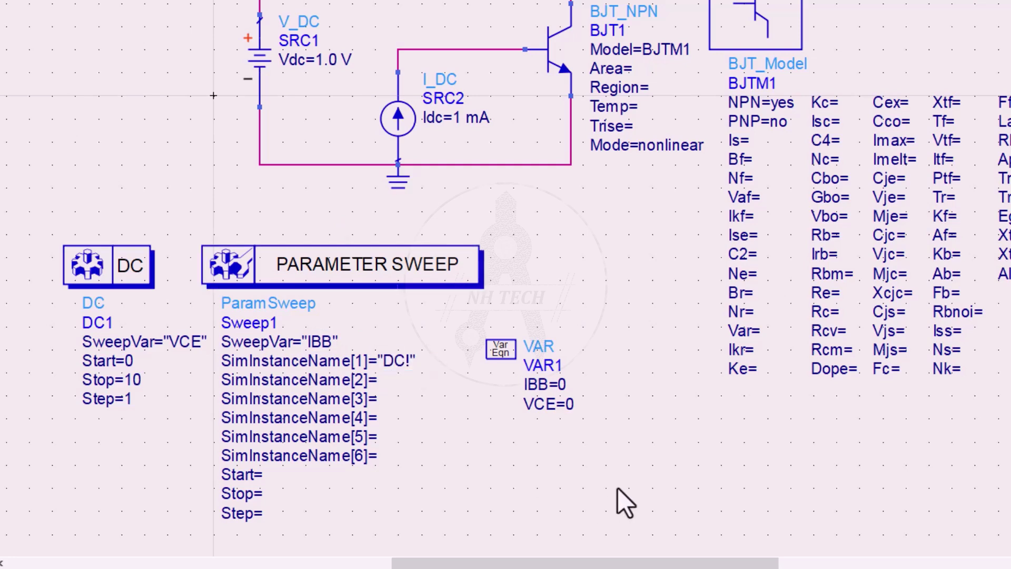
left_click(413, 362)
left_click(419, 365)
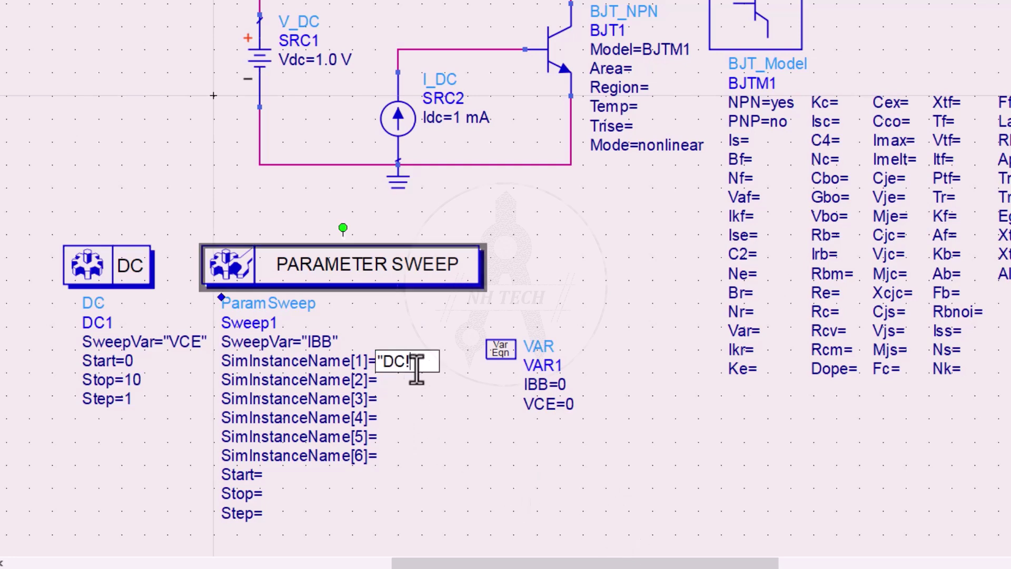
key("BackSpace")
type("1")
left_click(706, 480)
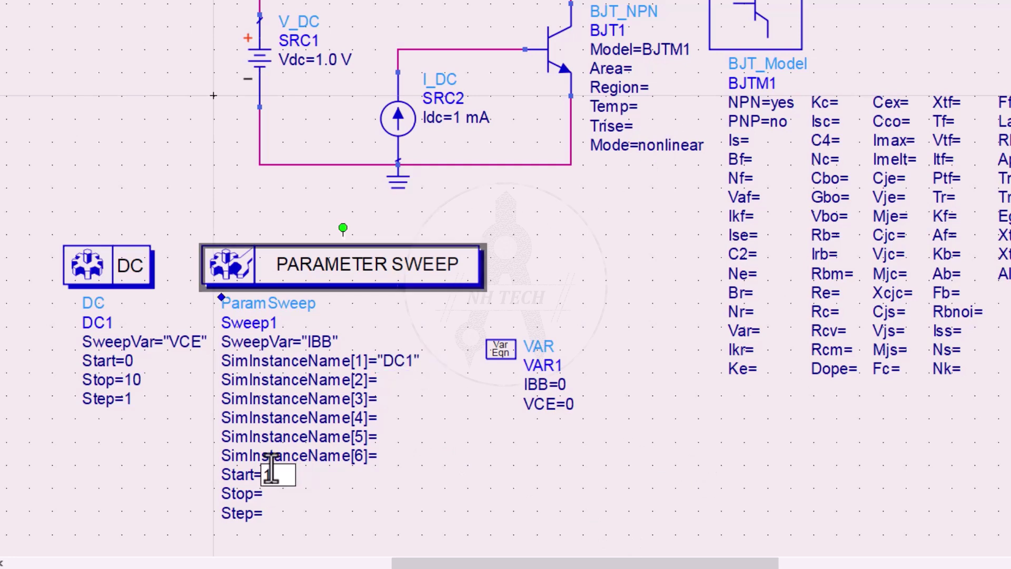
Set Sweep1's Start to 1e-6, Stop to 11e-6 and Step to 1e-6
type("e-6")
left_click(265, 500)
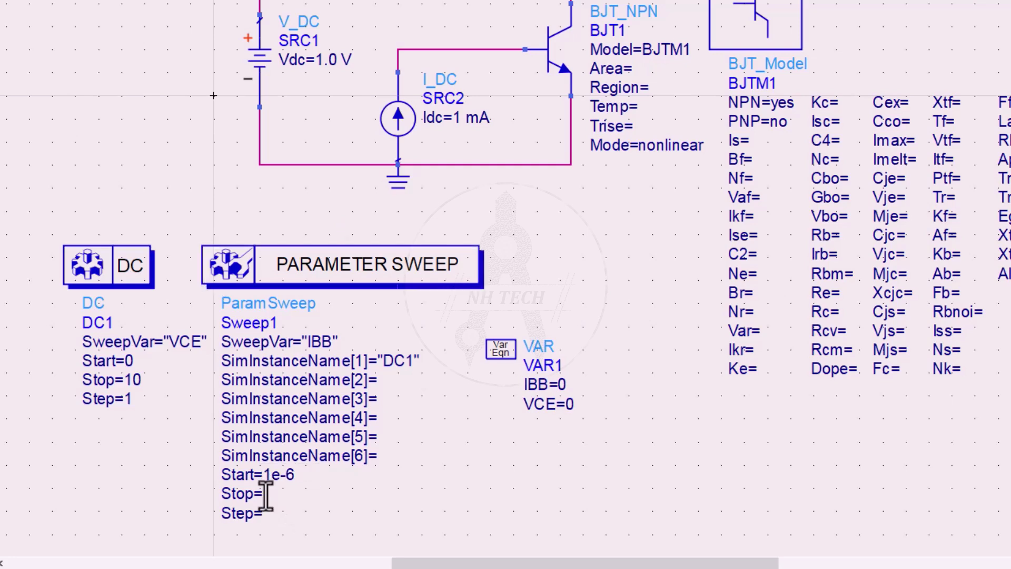
left_click(256, 493)
type("11e-6")
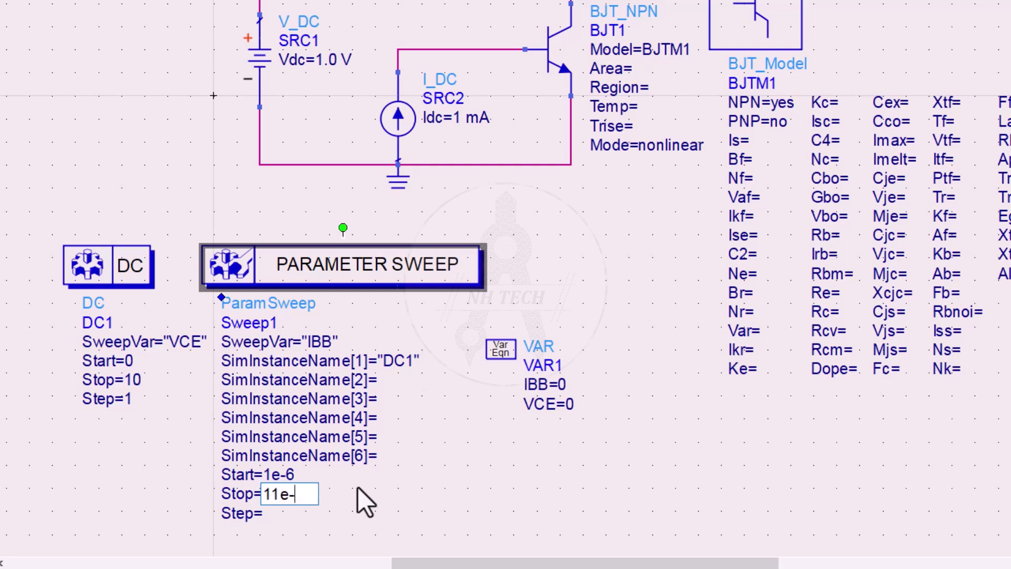
left_click(273, 515)
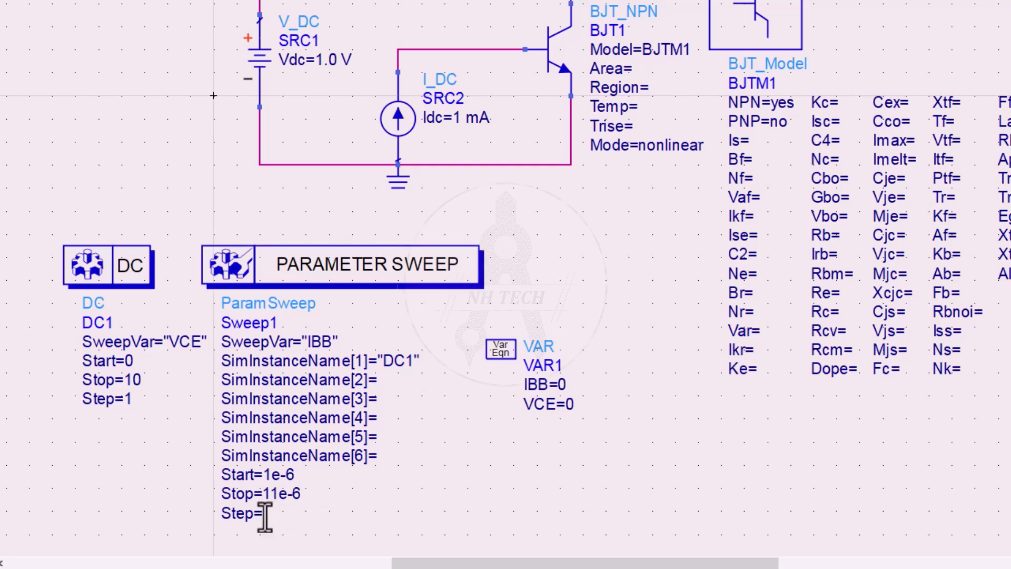
left_click(267, 514)
type("1")
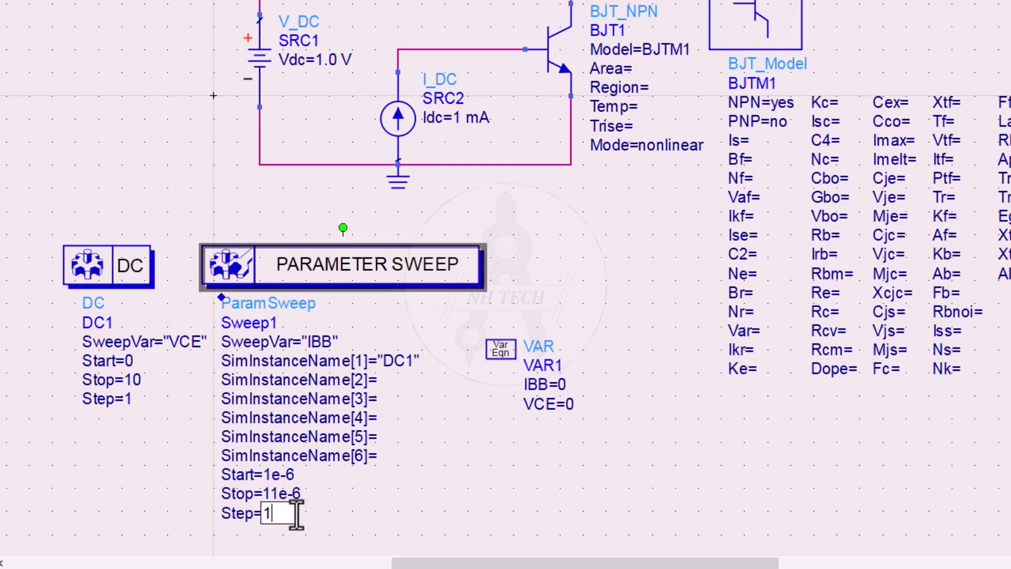
type("e-6")
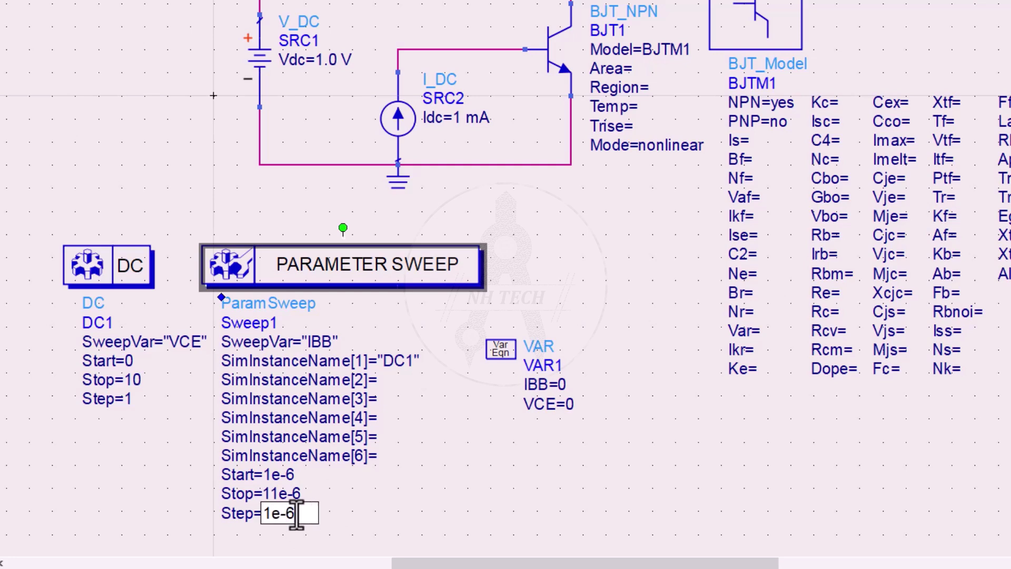
left_click(459, 509)
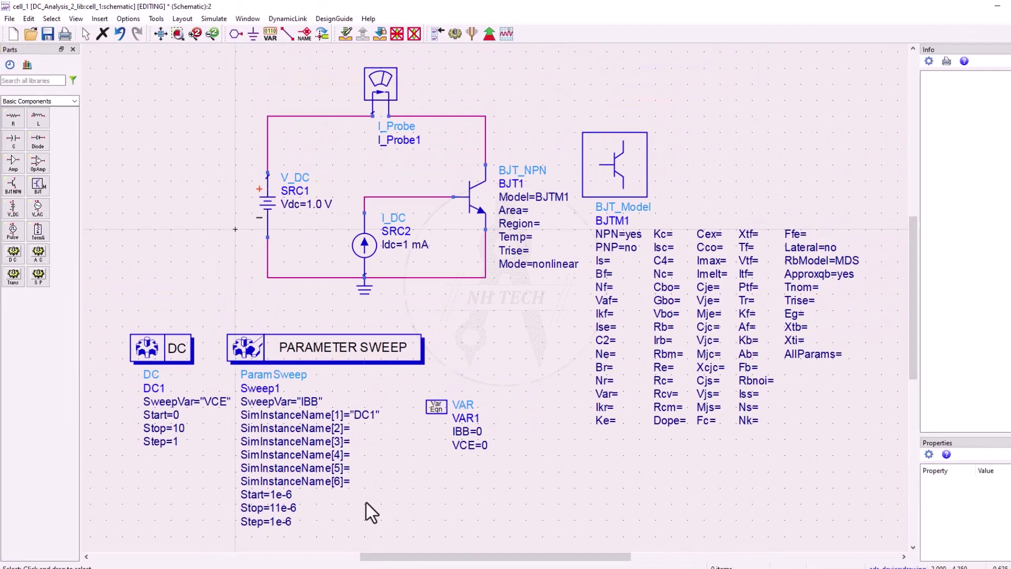
Change SRC1's voltage from 1.0 V to VCE
double_click(319, 205)
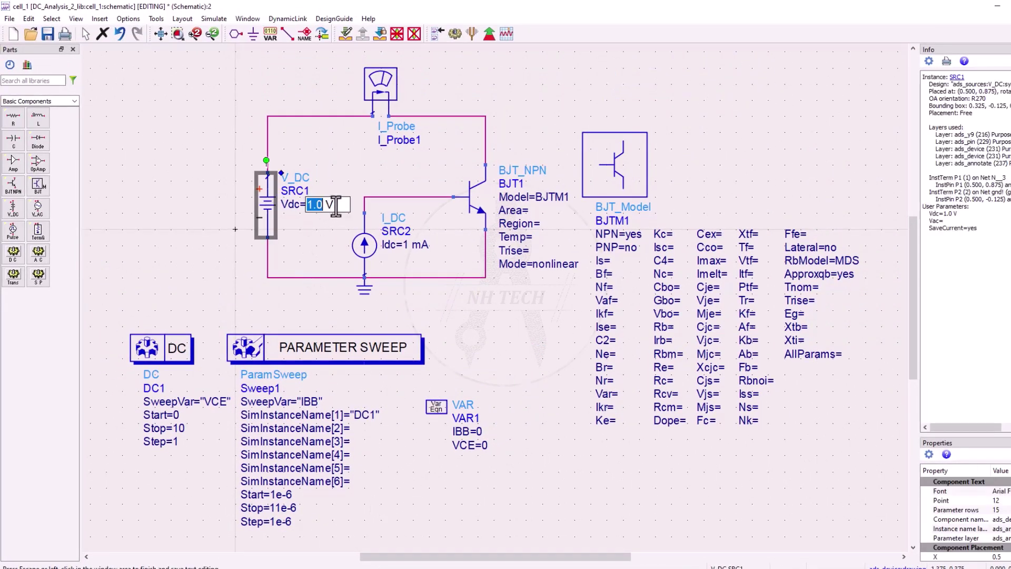
type("VCE")
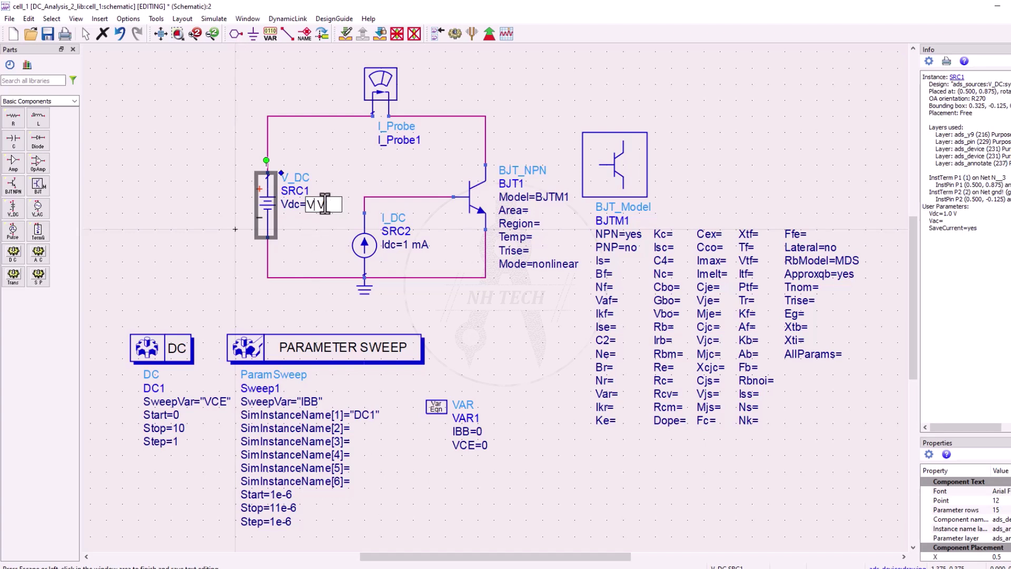
left_click(525, 330)
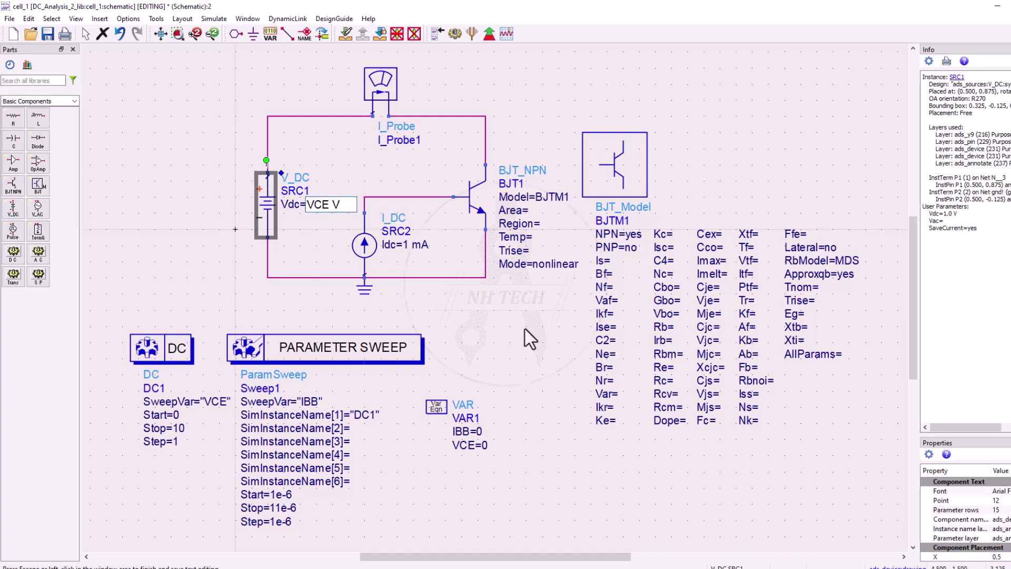
Replace SRC2's 1 mA current value with IBB
double_click(411, 248)
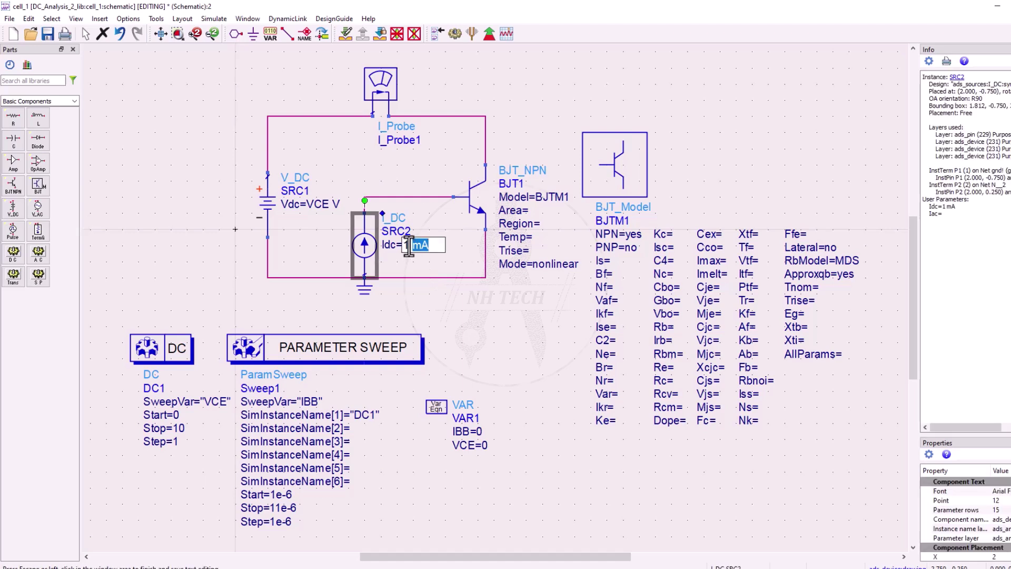
left_click_drag(430, 245, 388, 241)
key("BackSpace")
type("I")
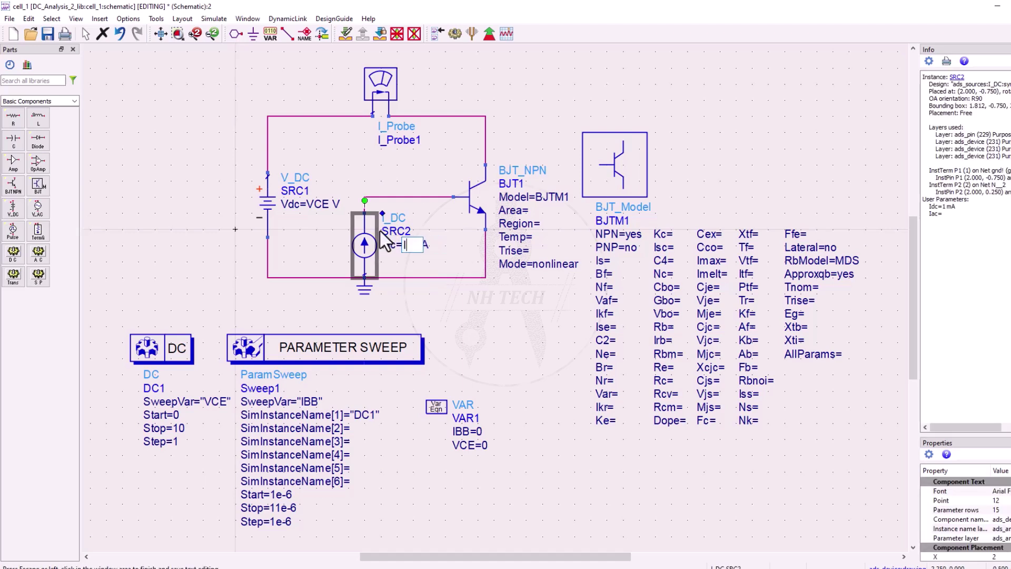
type("BB")
left_click(447, 311)
left_click(485, 345)
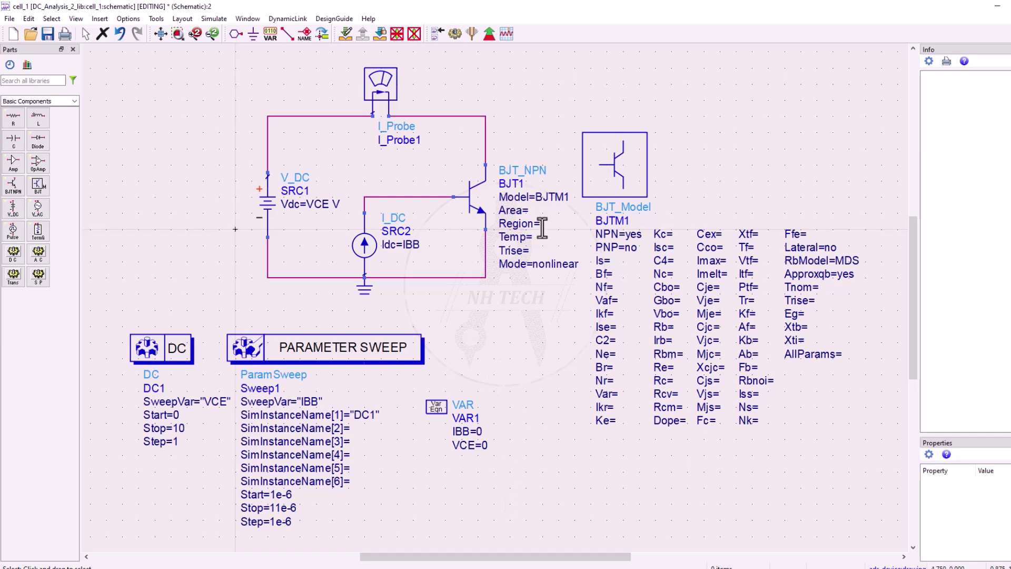
Run the DC sweep, then add a rectangular plot of SRC1.i versus VCE, one curve per IBB step
left_click(456, 36)
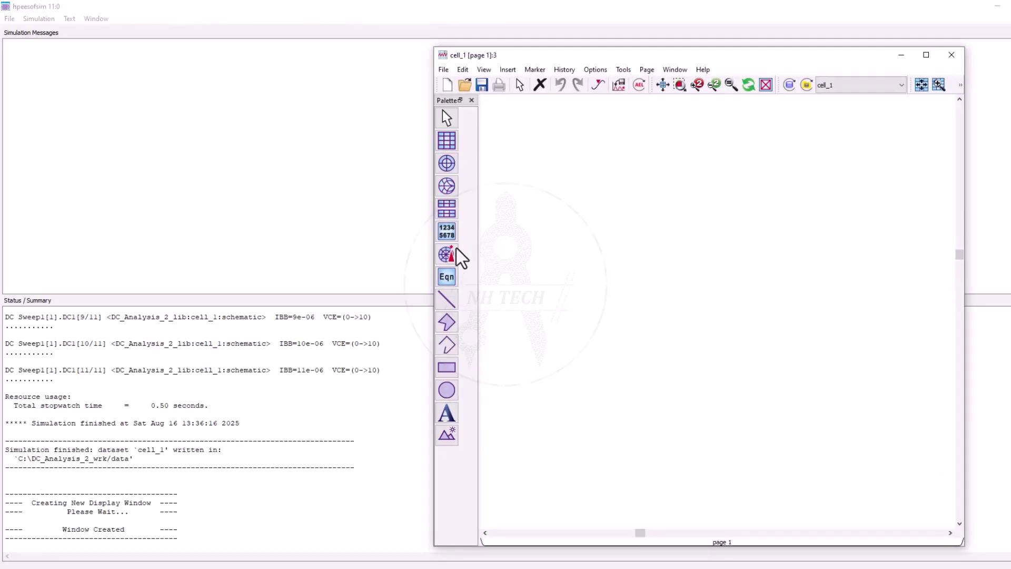
left_click(447, 140)
left_click(595, 203)
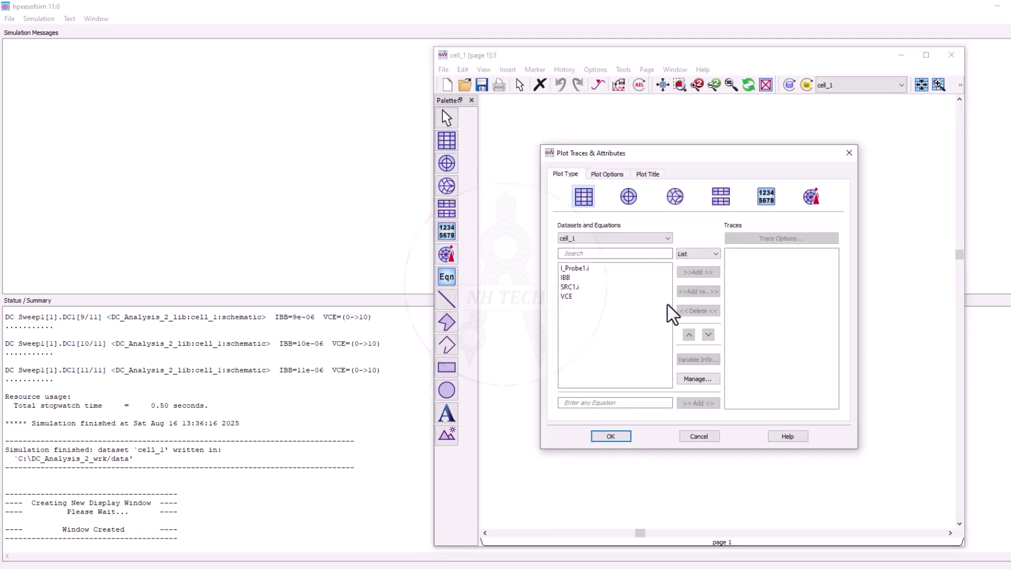
left_click(579, 287)
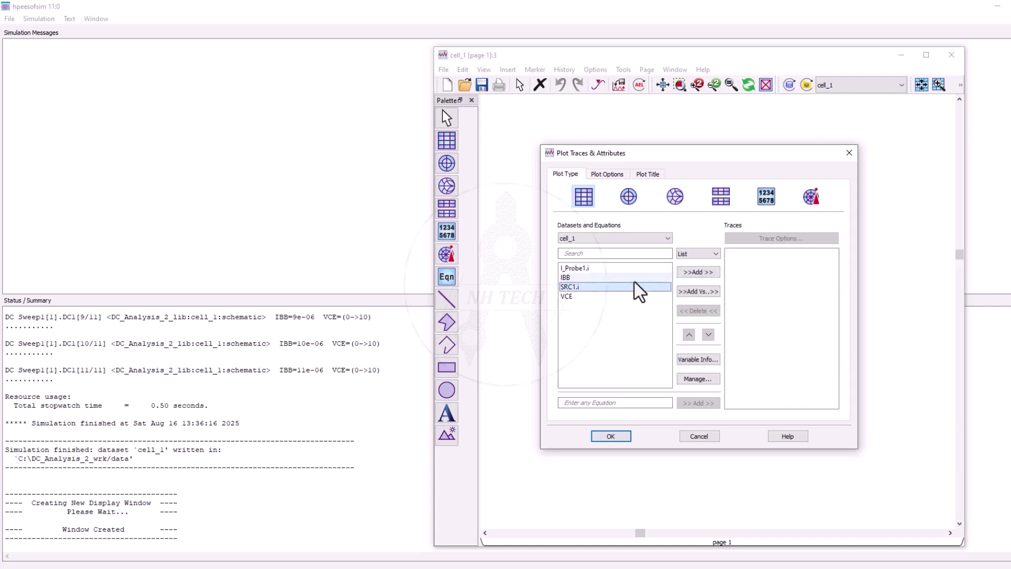
left_click(691, 273)
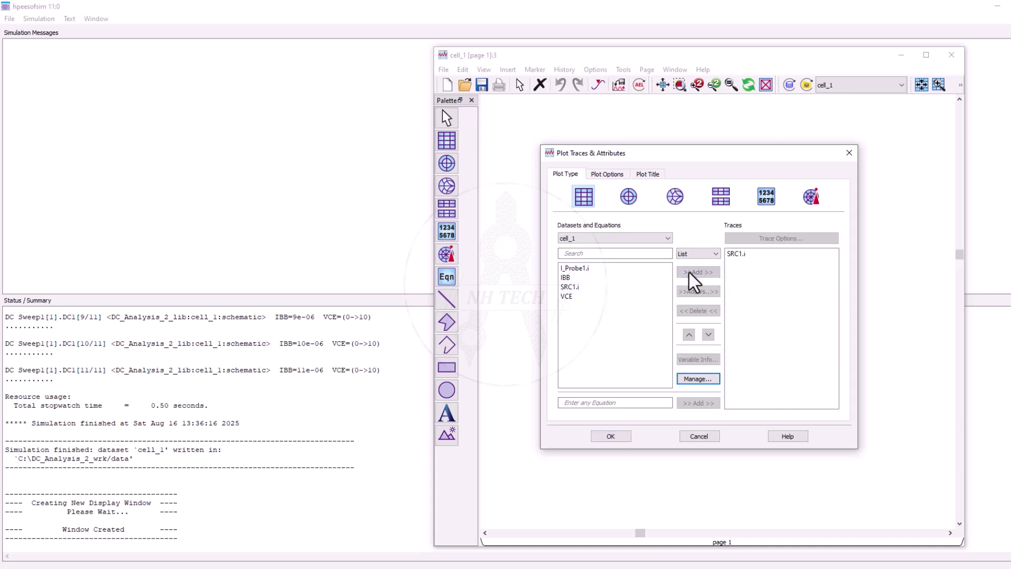
left_click(608, 437)
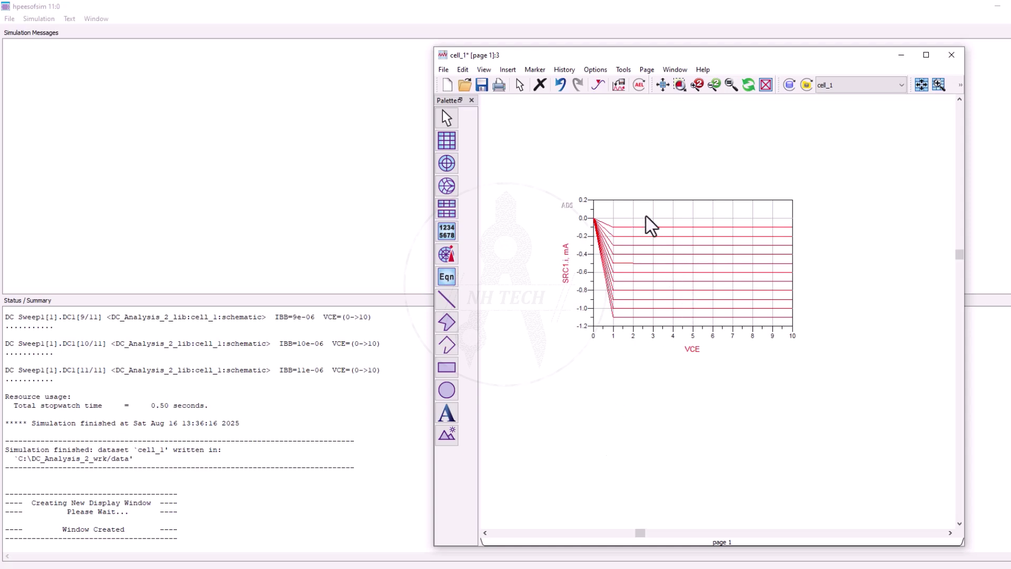
Shift the SRC1.i plot up and add a second rectangular plot of I_Probe1.i below it
left_click_drag(652, 225, 636, 171)
left_click(648, 339)
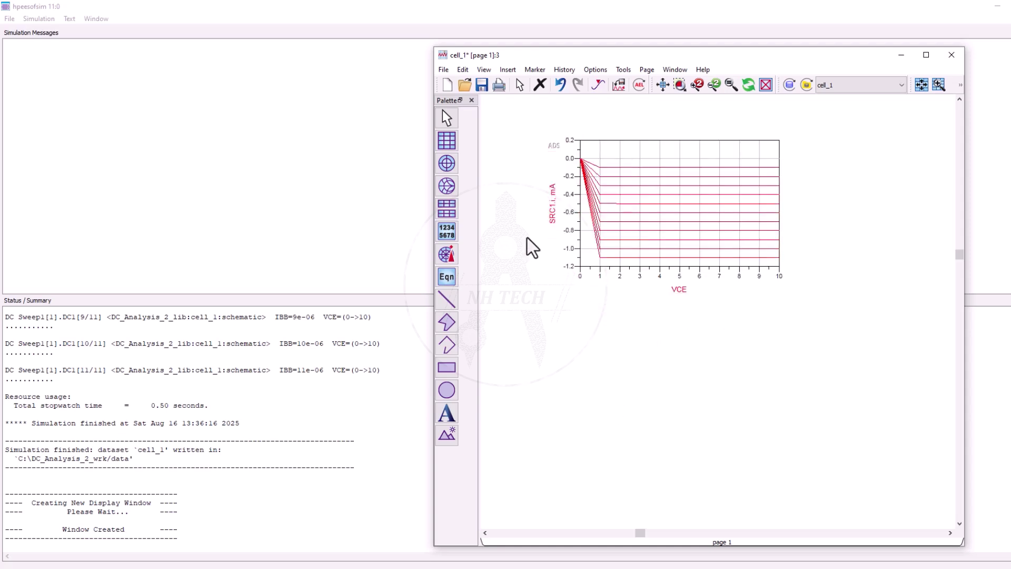
left_click(446, 140)
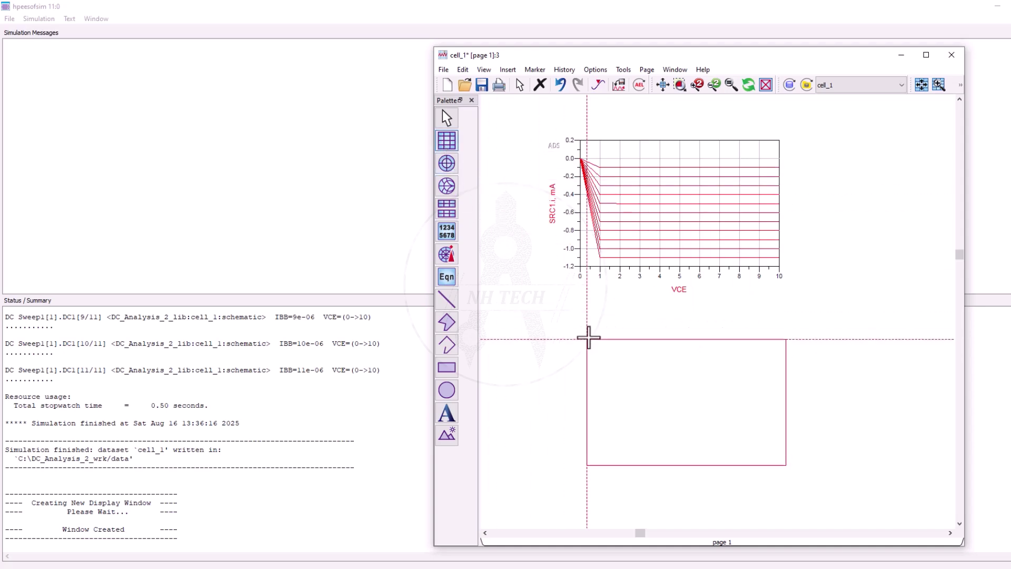
left_click(579, 339)
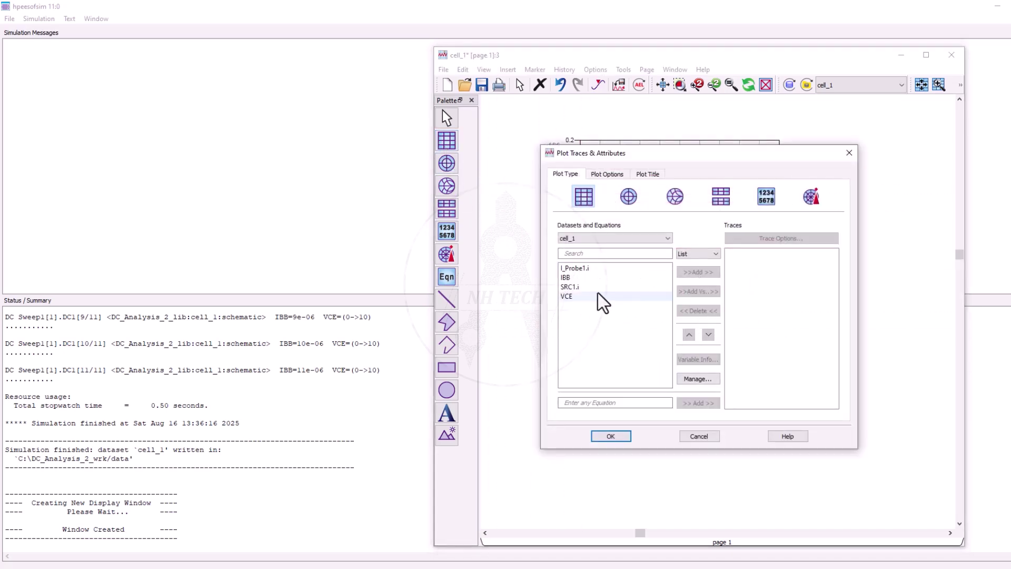
left_click(575, 268)
left_click(698, 272)
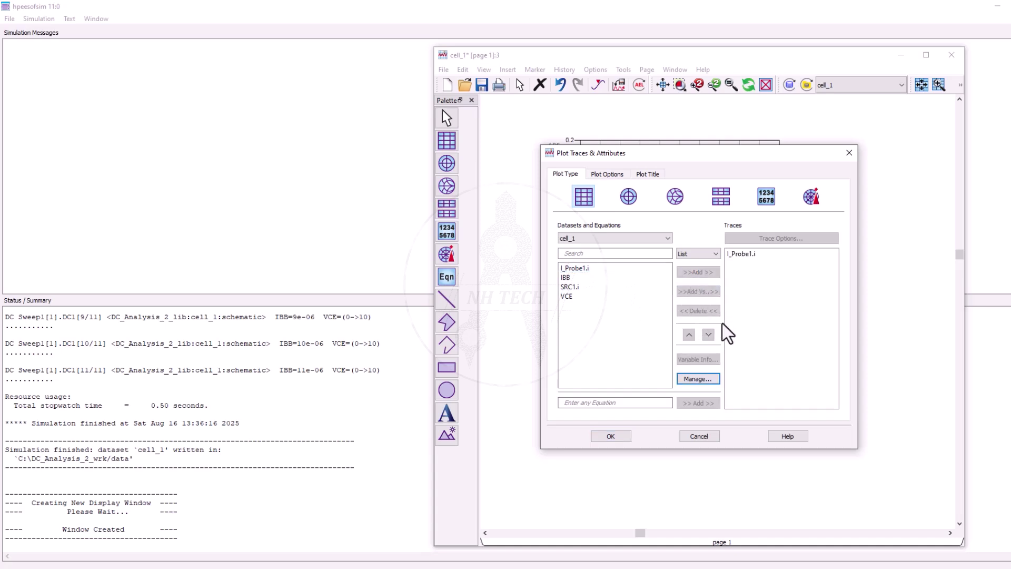
left_click(608, 436)
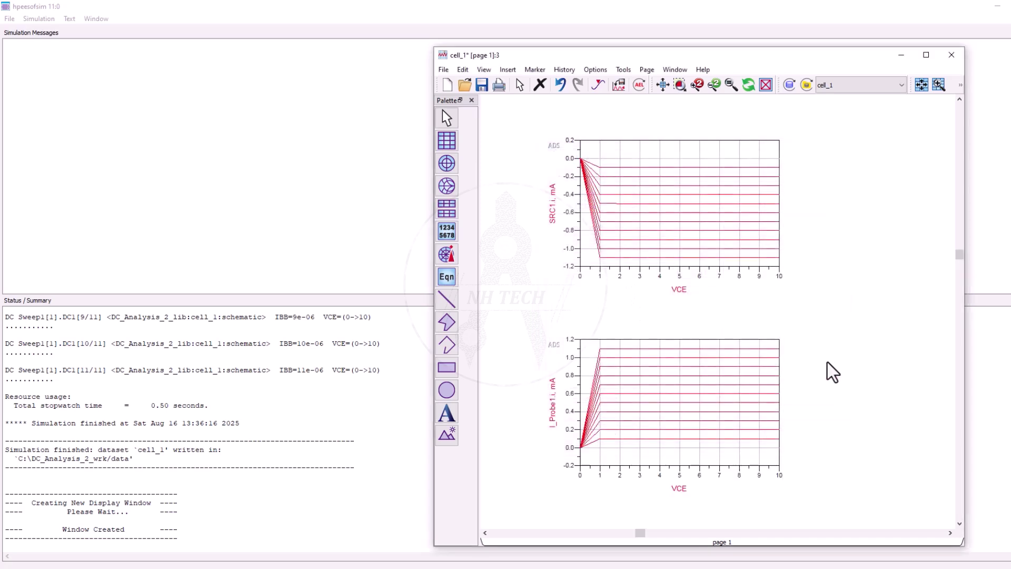
Nudge the I_Probe1.i plot into position and maximize the Data Display window
left_click(701, 388)
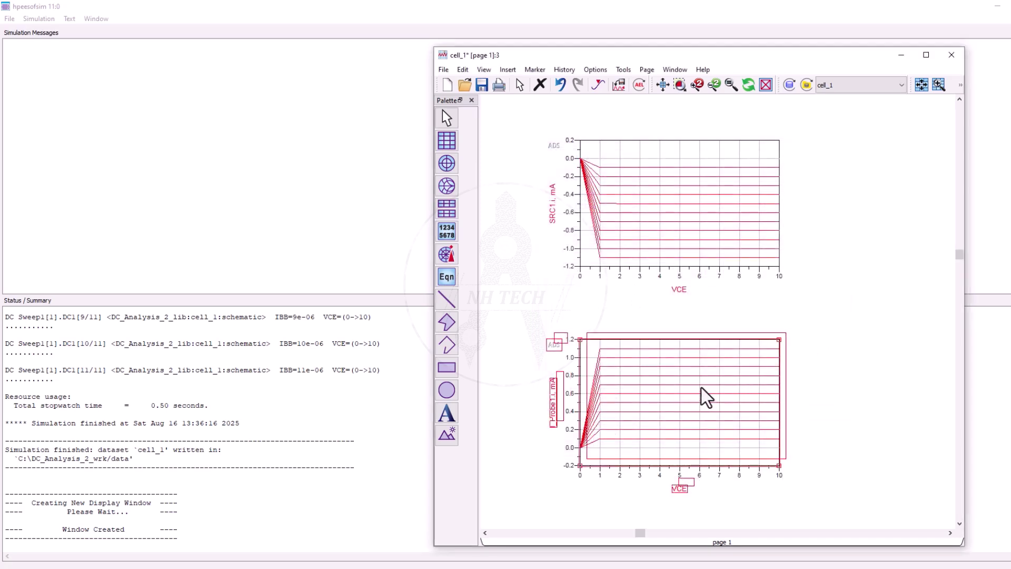
left_click_drag(706, 397, 700, 395)
left_click(841, 333)
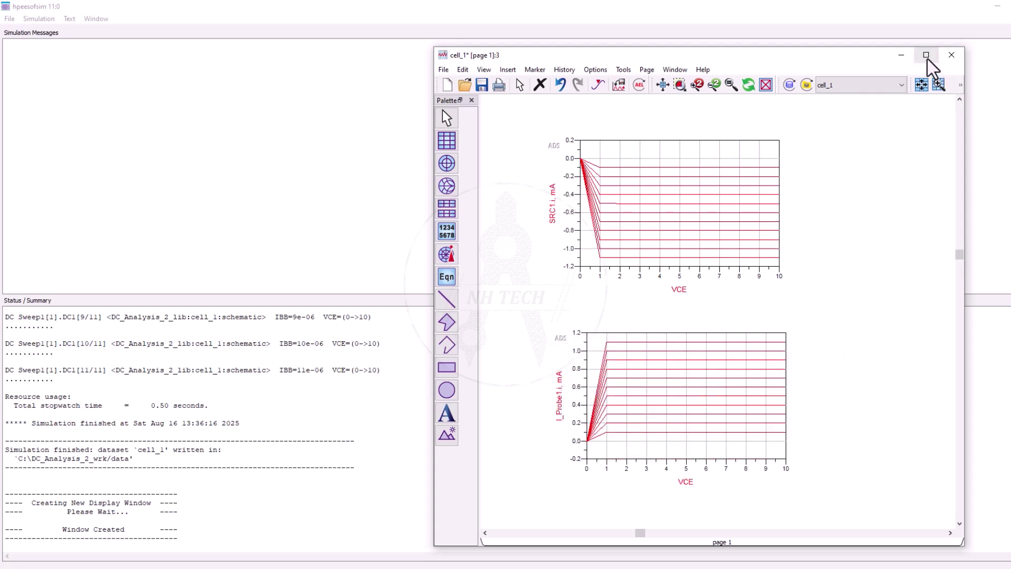
left_click(926, 55)
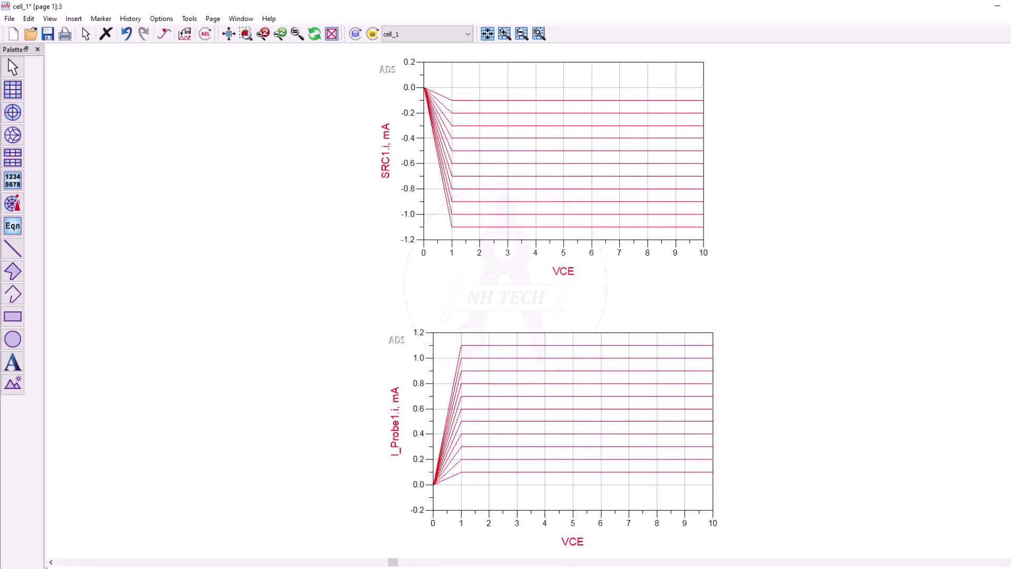
Move the I_Probe1.i plot to the upper left and the SRC1.i plot beside it on the right
left_click_drag(588, 188, 867, 259)
left_click_drag(625, 467, 392, 281)
left_click_drag(894, 269, 804, 295)
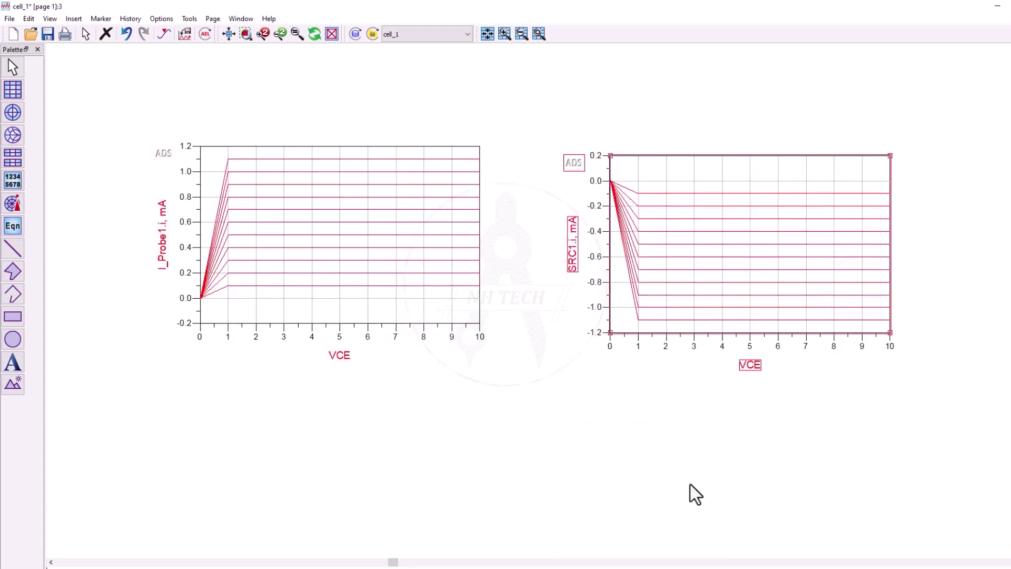
left_click(669, 492)
scroll(416, 140, "up", 1)
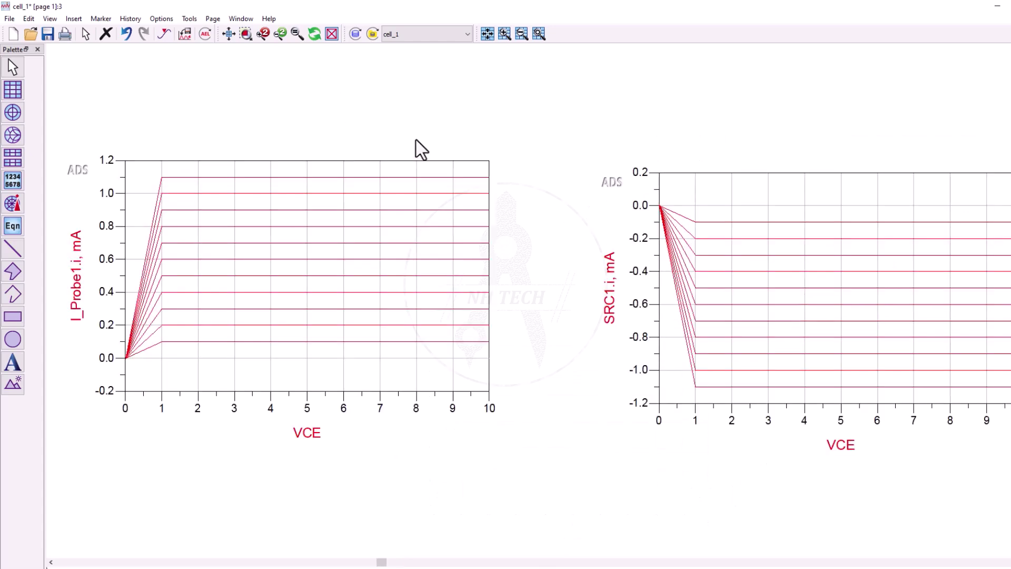
left_click_drag(822, 320, 782, 304)
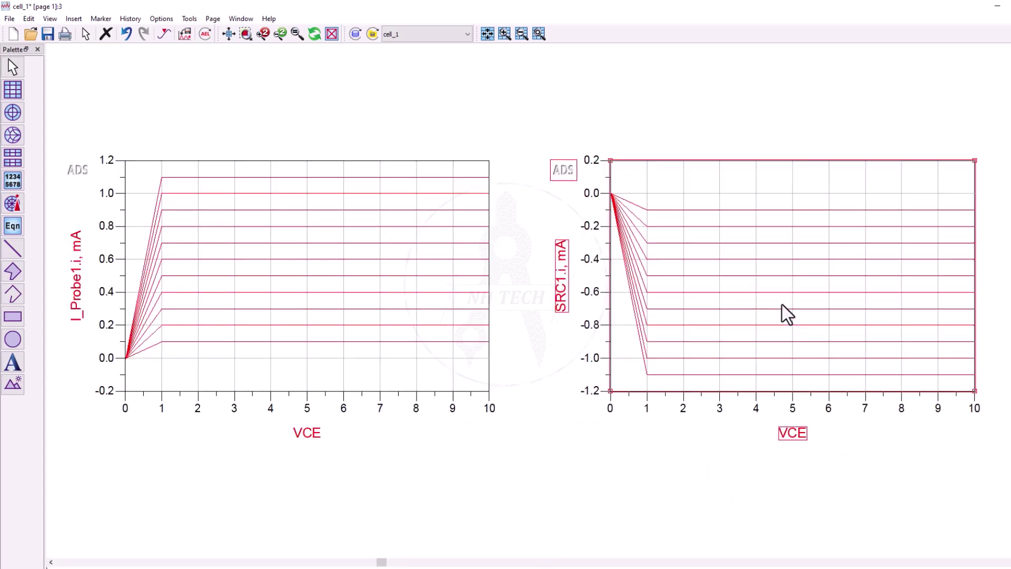
left_click(505, 415)
scroll(504, 415, "up", 1)
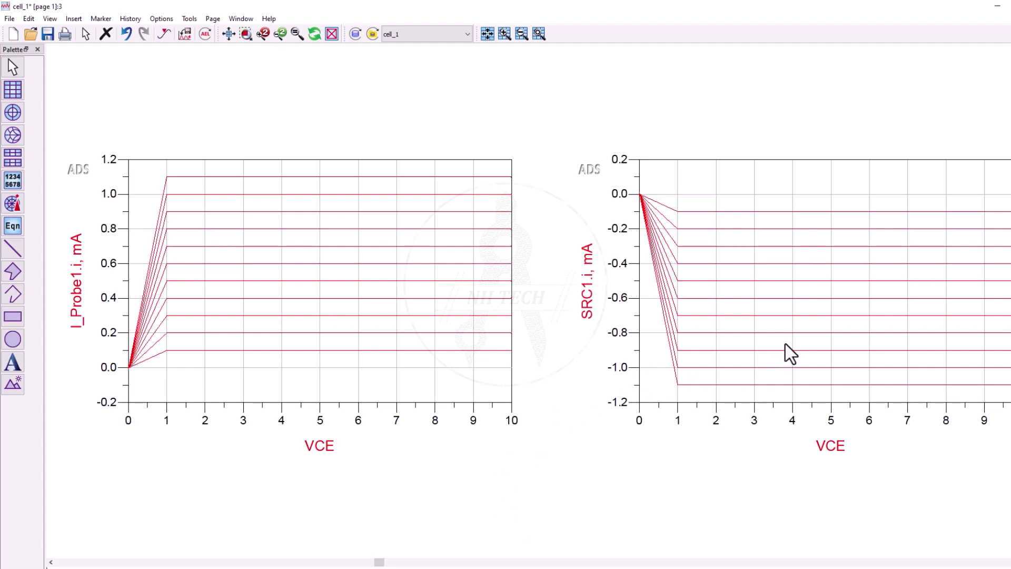
left_click(768, 347)
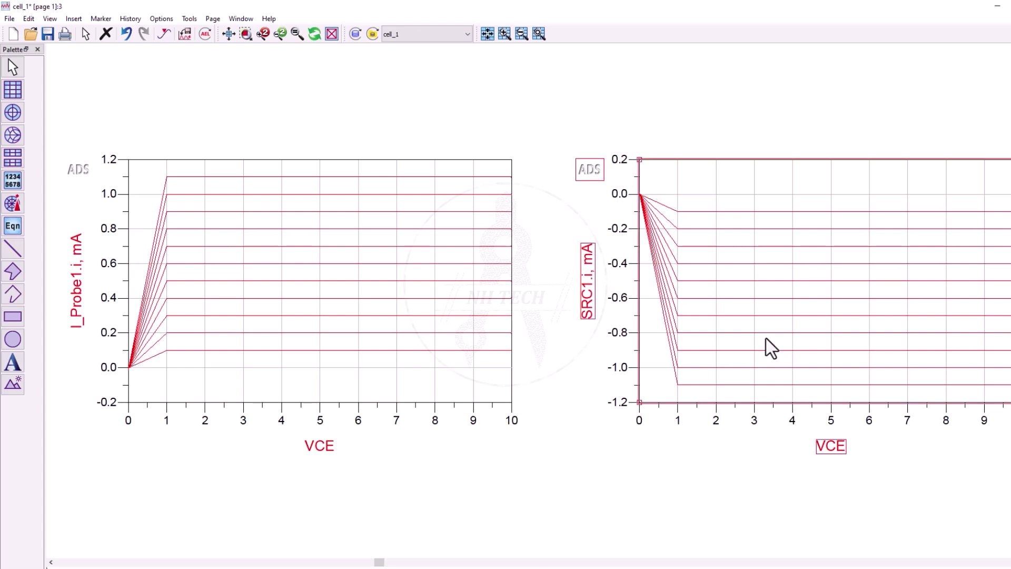
Delete the SRC1.i plot, fit the I_Probe1.i plot to the page, and close, saving cell_1
key("Delete")
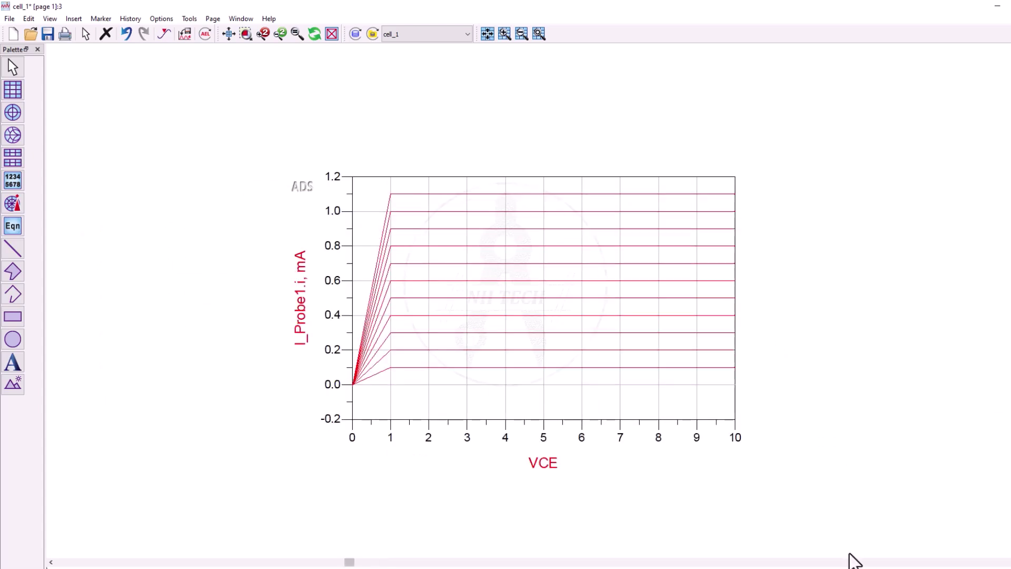
key("f")
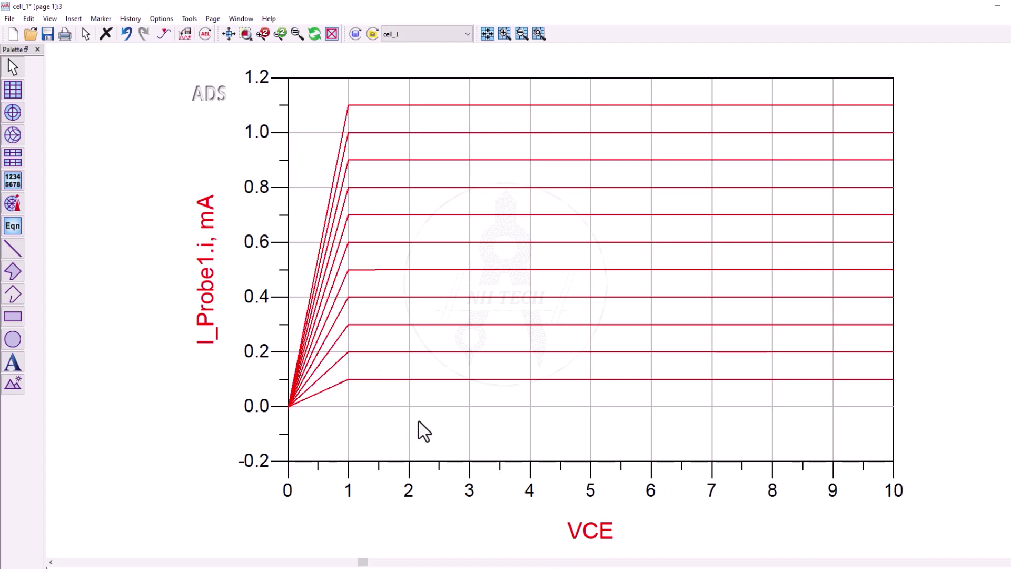
key("shift+z")
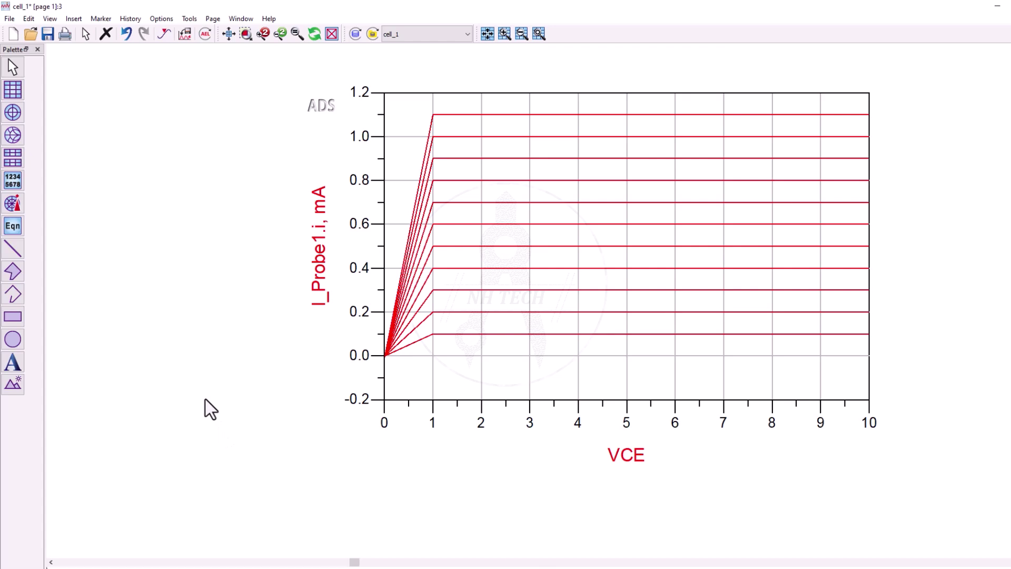
key("alt+F4")
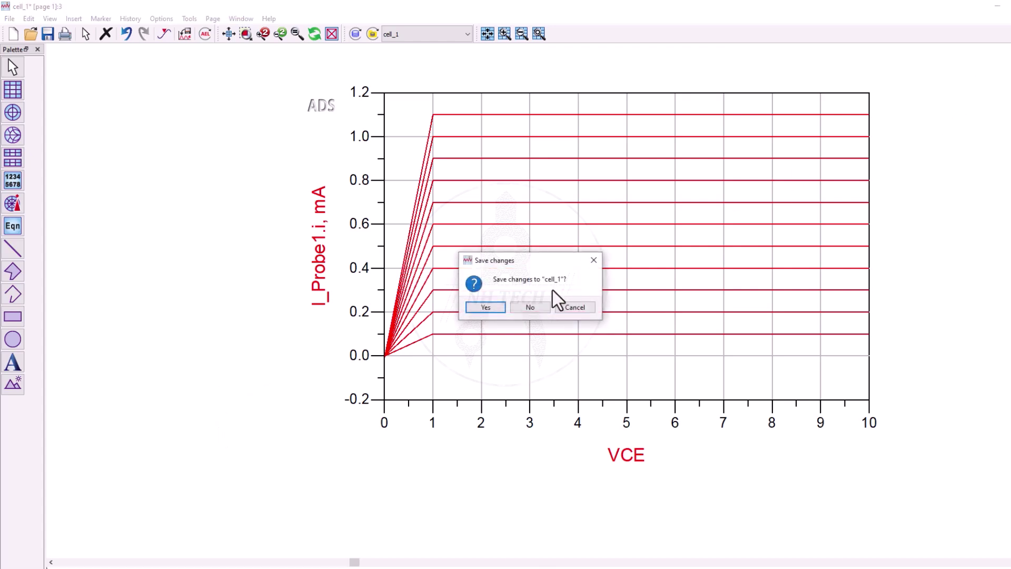
left_click(487, 309)
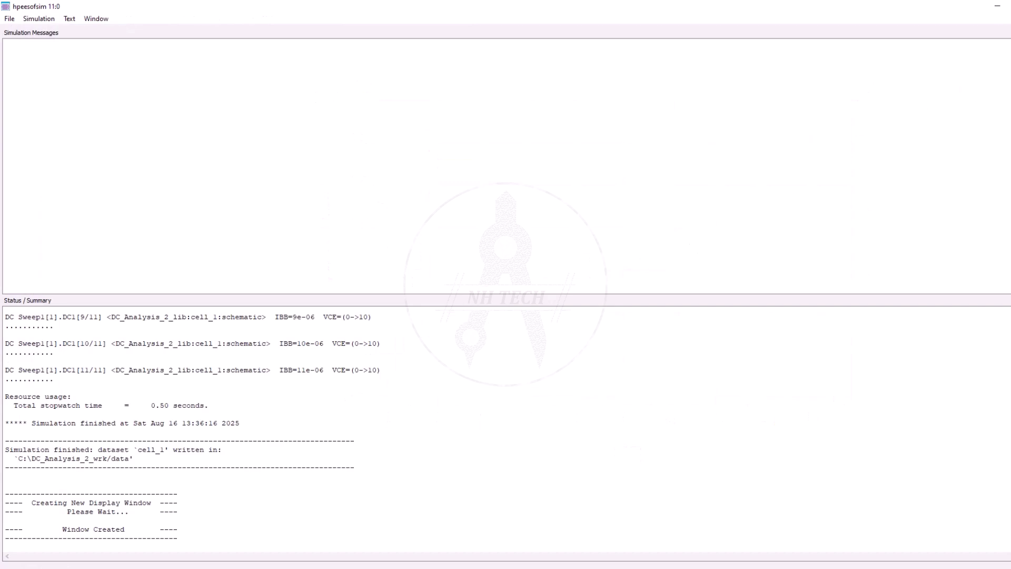